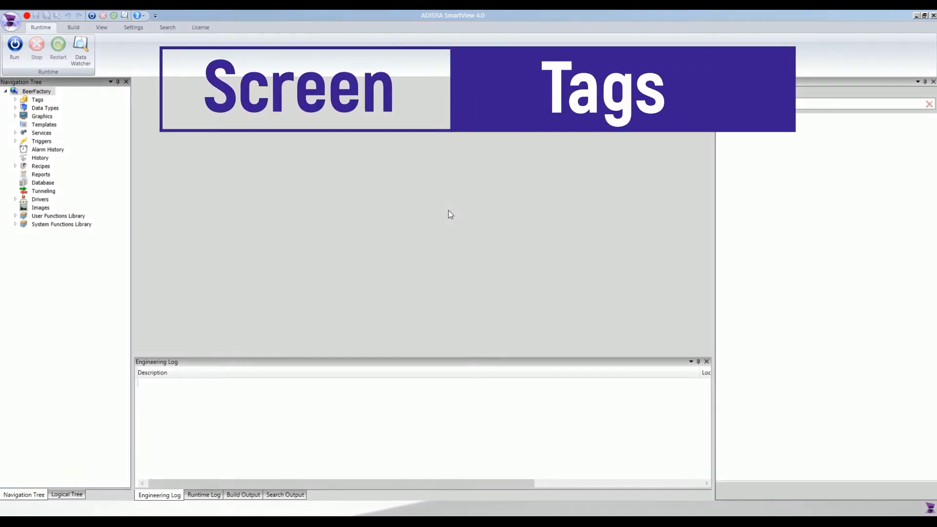
# Open the BoilingTemperature screen from the Production graphics folder and display the screen's own properties.
pyautogui.click(15, 116)
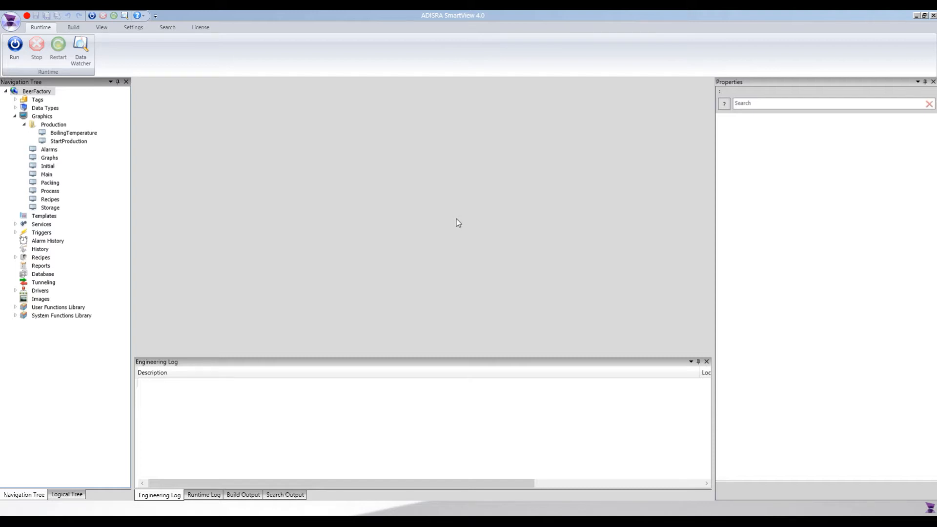
pyautogui.doubleClick(73, 133)
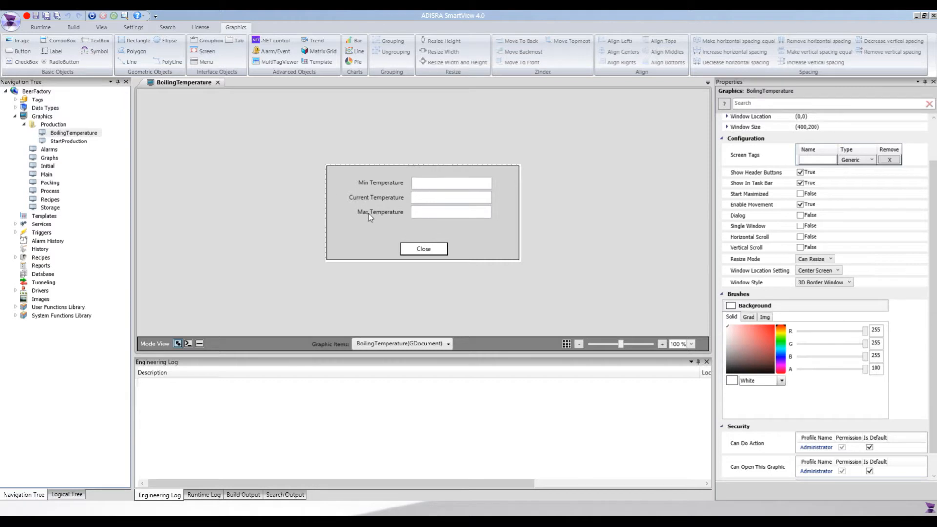
pyautogui.click(383, 201)
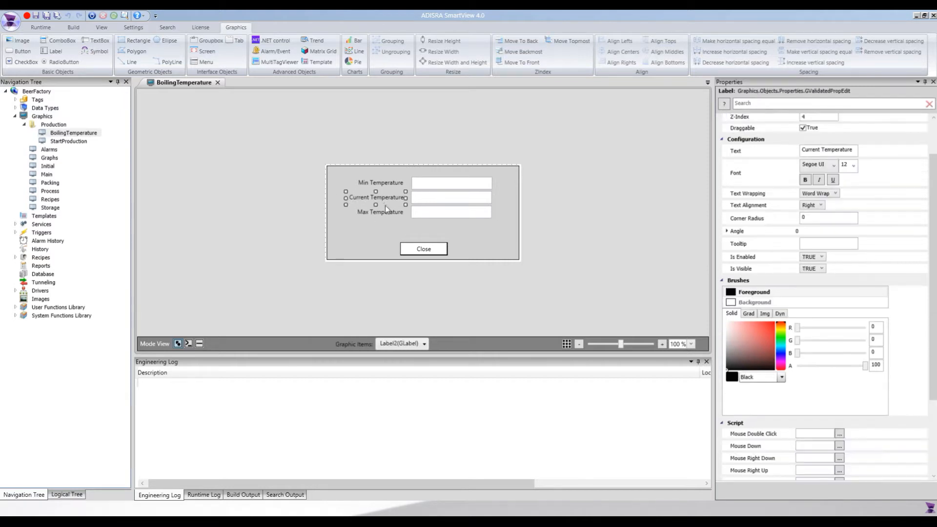
pyautogui.click(550, 192)
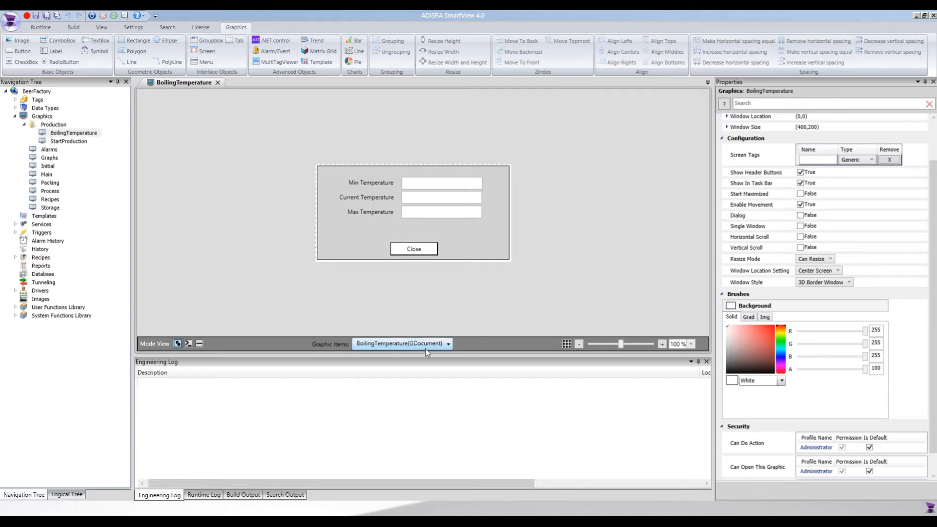
pyautogui.click(662, 213)
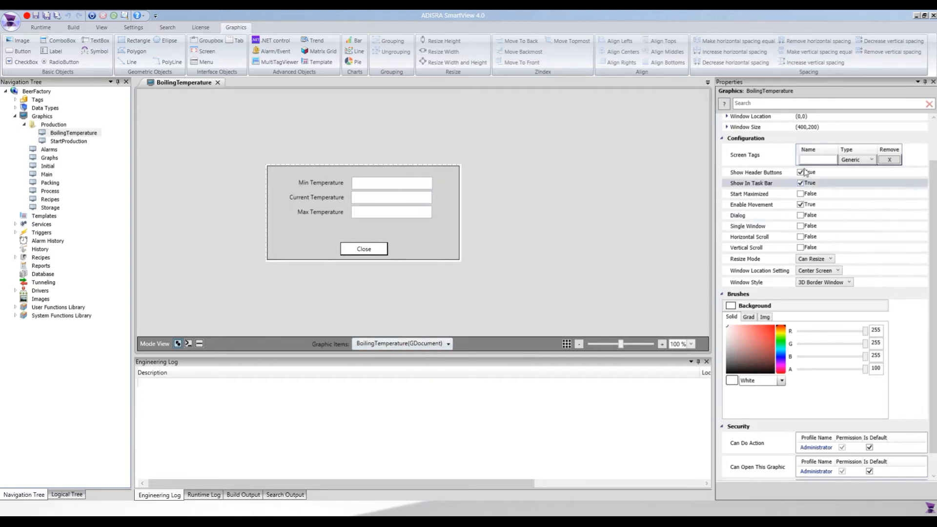
pyautogui.moveTo(931, 169); pyautogui.dragTo(930, 132)
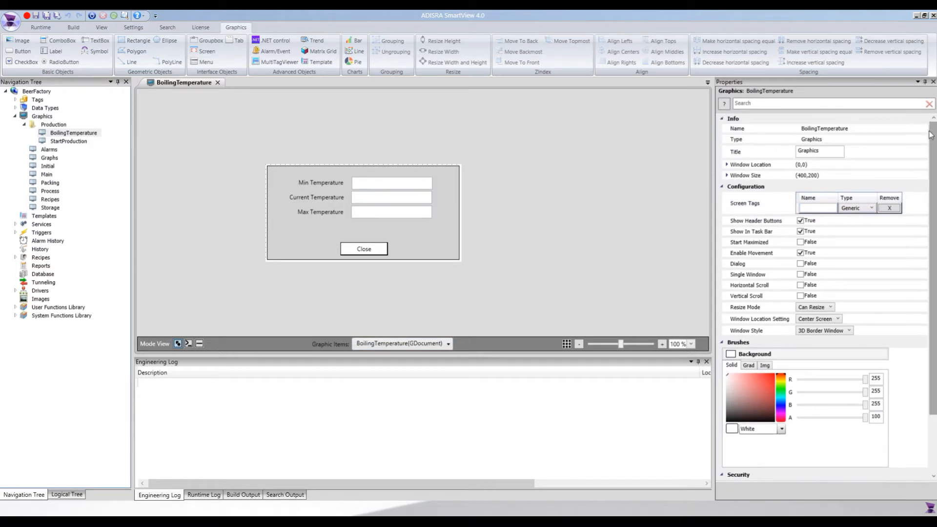
# Add a screen tag named boilingTemperatureMin to the screen's configuration.
pyautogui.click(807, 209)
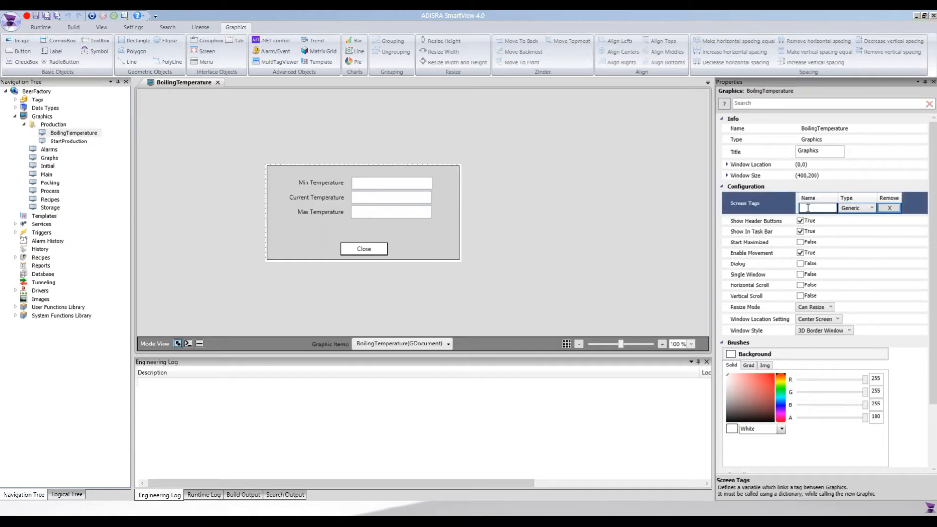
pyautogui.write('boilin')
pyautogui.write('gTemperature')
pyautogui.write('Min')
pyautogui.press('Return')
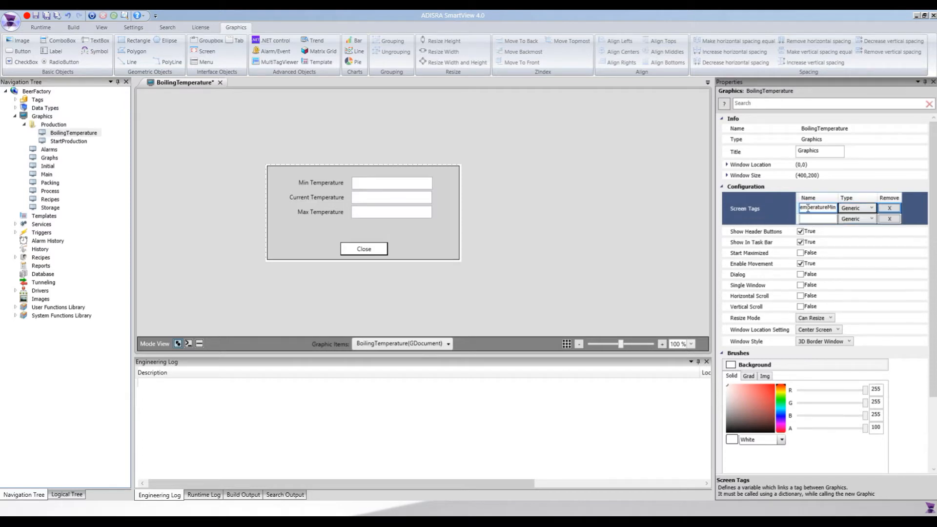
# Add a second screen tag named boilingTemperatureMax.
pyautogui.click(809, 216)
pyautogui.write('boiling')
pyautogui.write('TemperatureM')
pyautogui.write('ax')
pyautogui.press('Return')
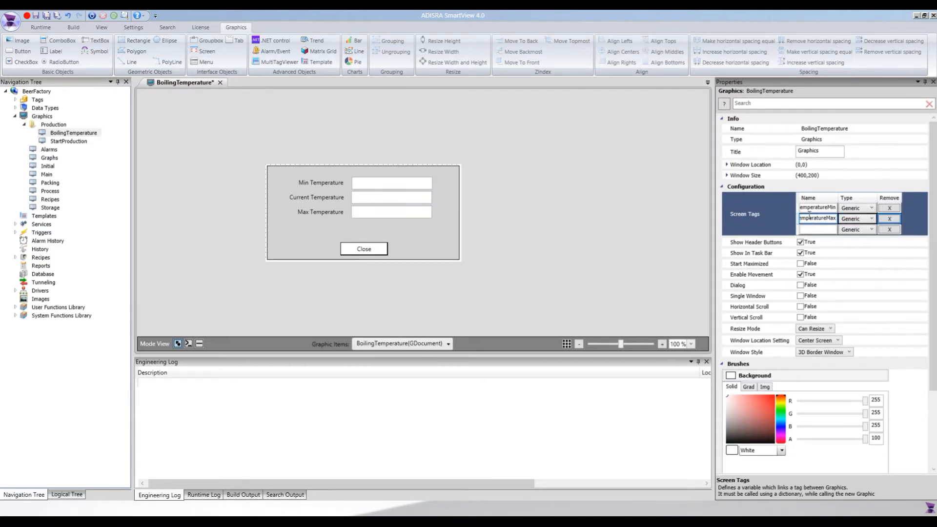
# Add a third screen tag named currentBoilingTemperature.
pyautogui.click(814, 230)
pyautogui.write('curren')
pyautogui.write('tBoilingTem')
pyautogui.write('pera')
pyautogui.write('ture')
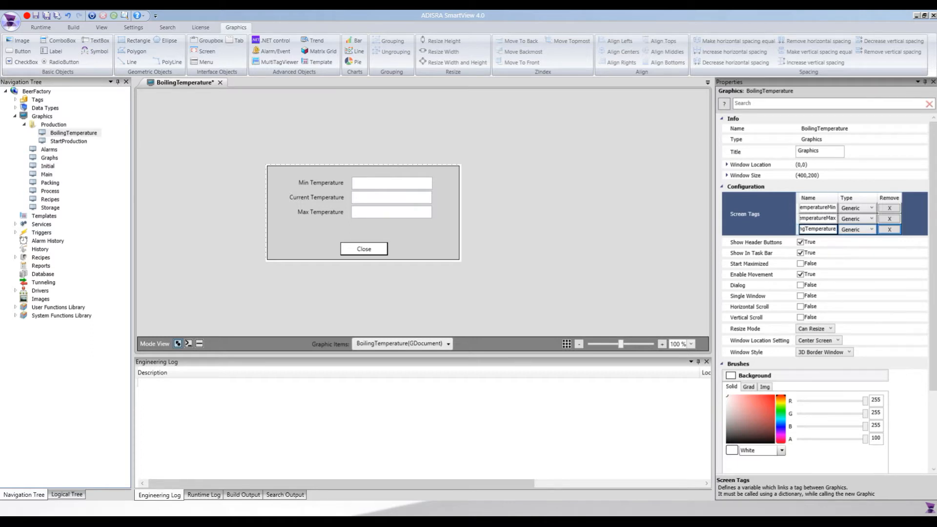
# Set the type of all three screen tags to Float.
pyautogui.click(860, 207)
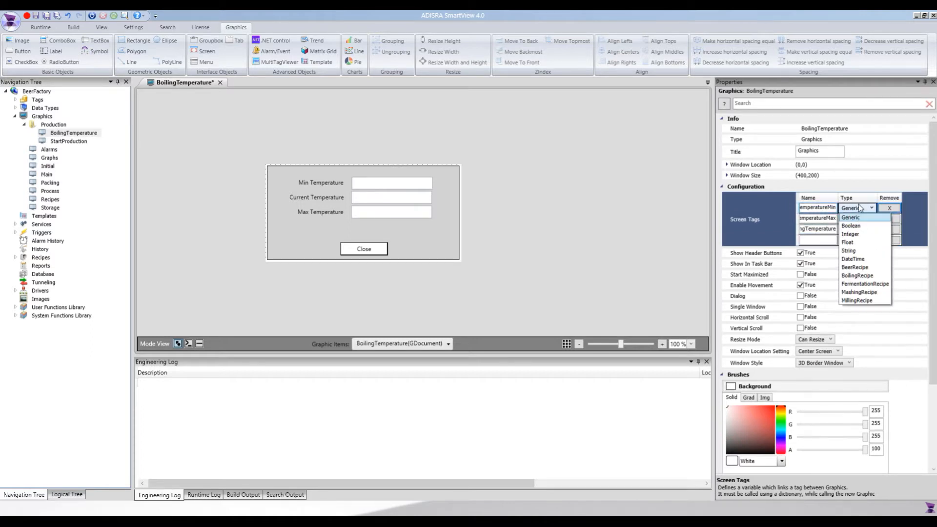
pyautogui.click(860, 247)
pyautogui.click(858, 218)
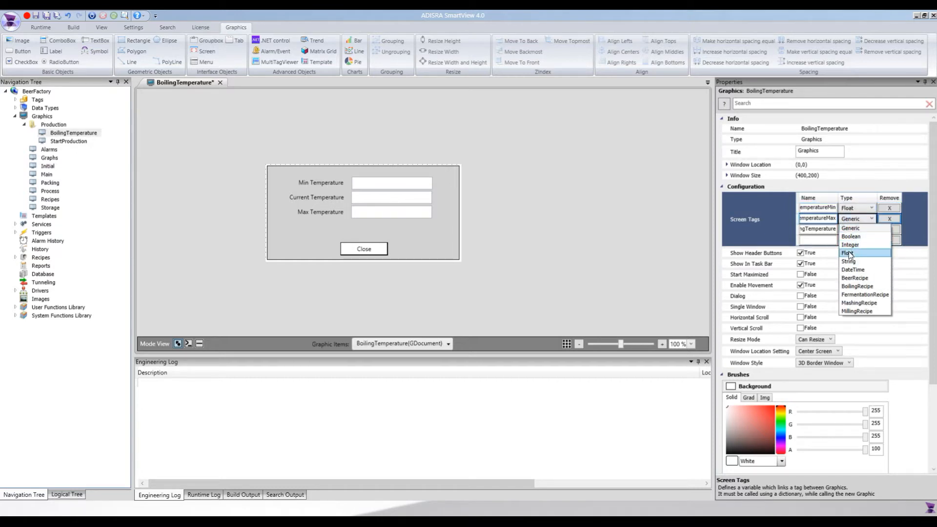
pyautogui.click(849, 253)
pyautogui.click(854, 229)
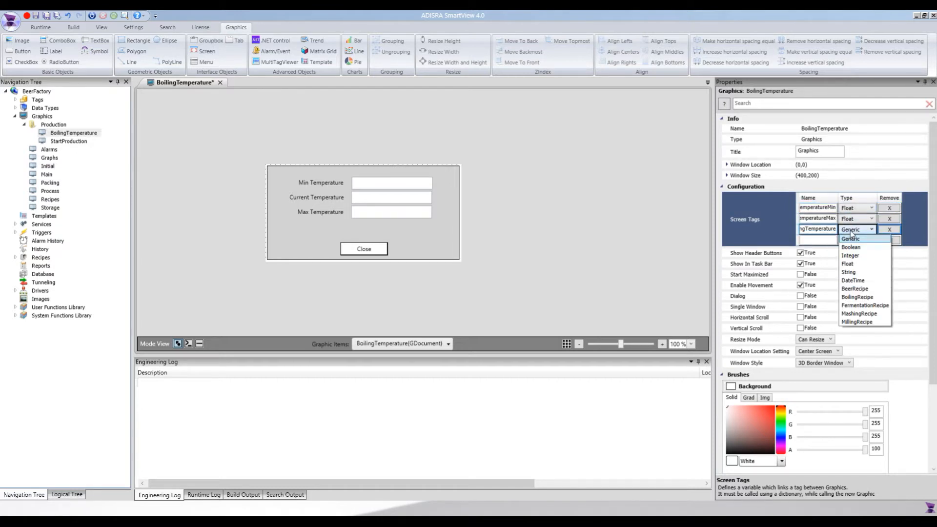
pyautogui.click(849, 264)
pyautogui.click(668, 228)
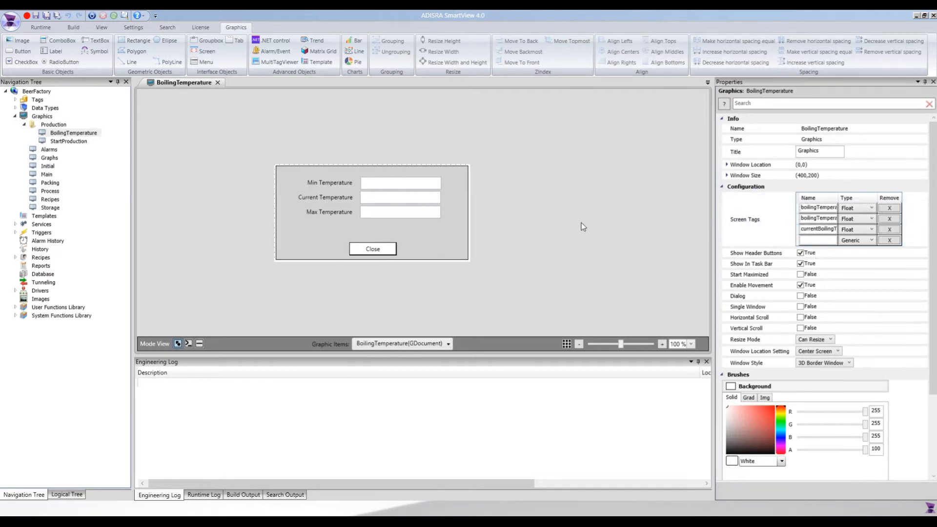
# Set the Min Temperature text box's text to the #boilingTemperatureMin screen tag.
pyautogui.click(417, 188)
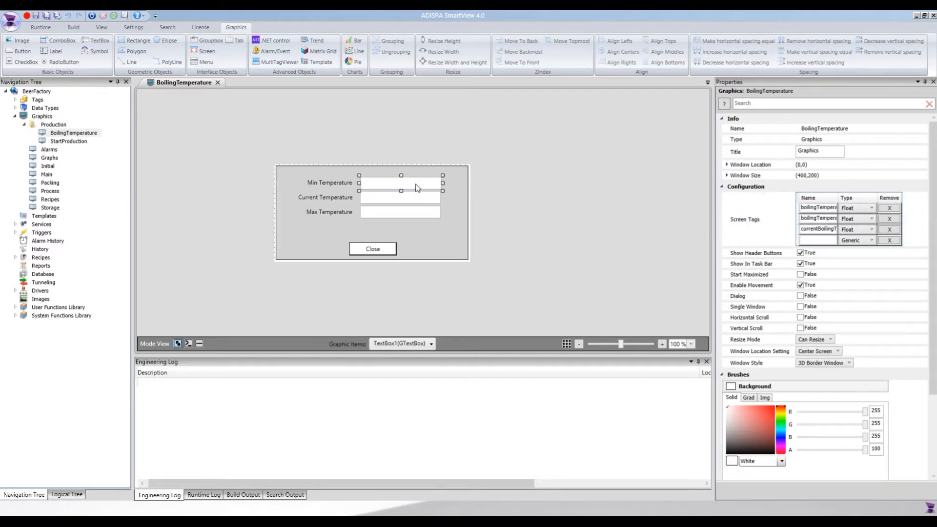
pyautogui.click(832, 197)
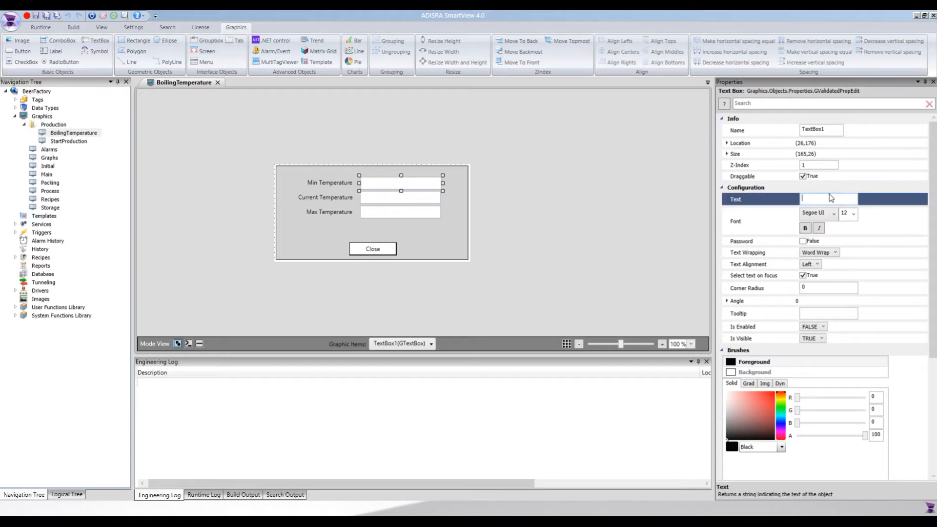
pyautogui.write('#')
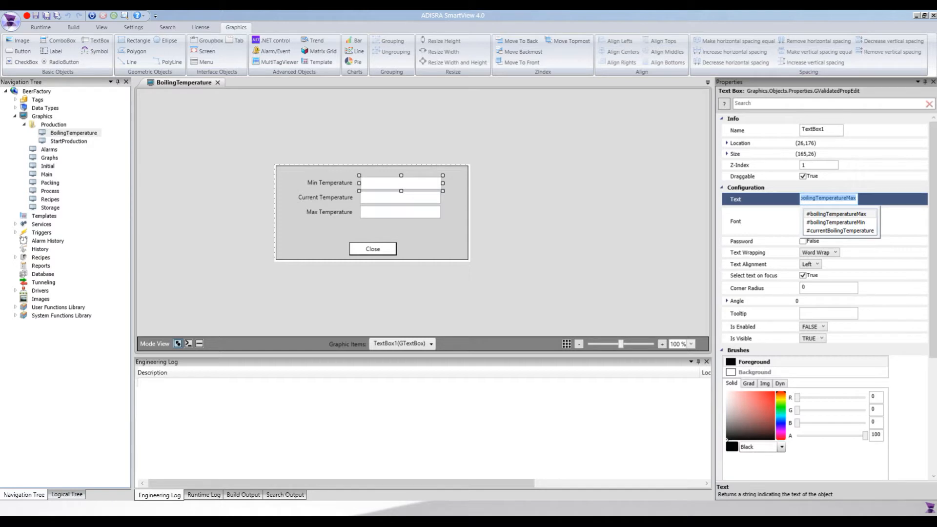
pyautogui.click(833, 224)
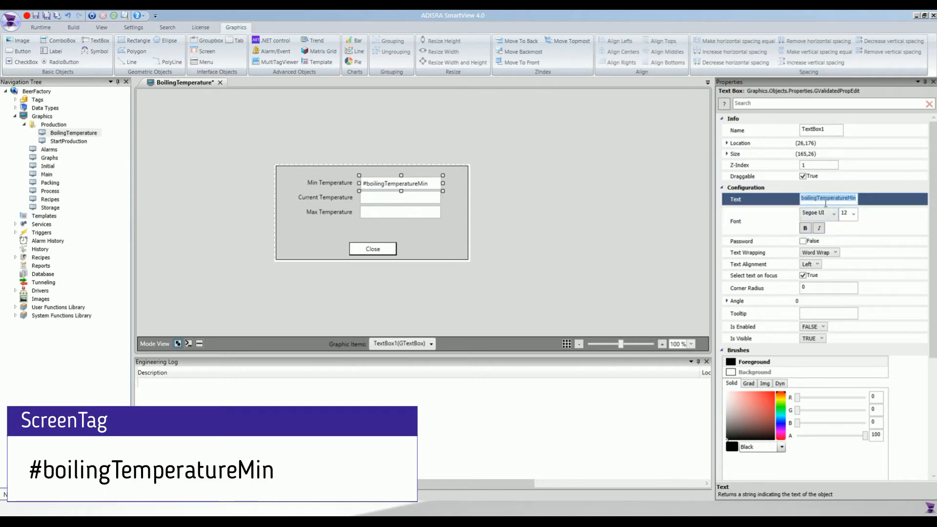
# Set the Current Temperature text box's text to the #currentBoilingTemperature screen tag.
pyautogui.click(410, 202)
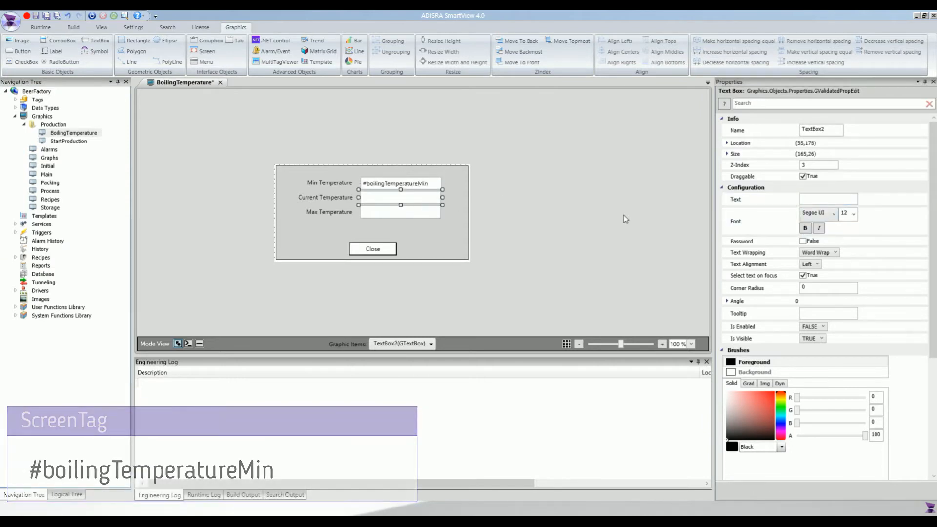
pyautogui.click(810, 199)
pyautogui.write('#')
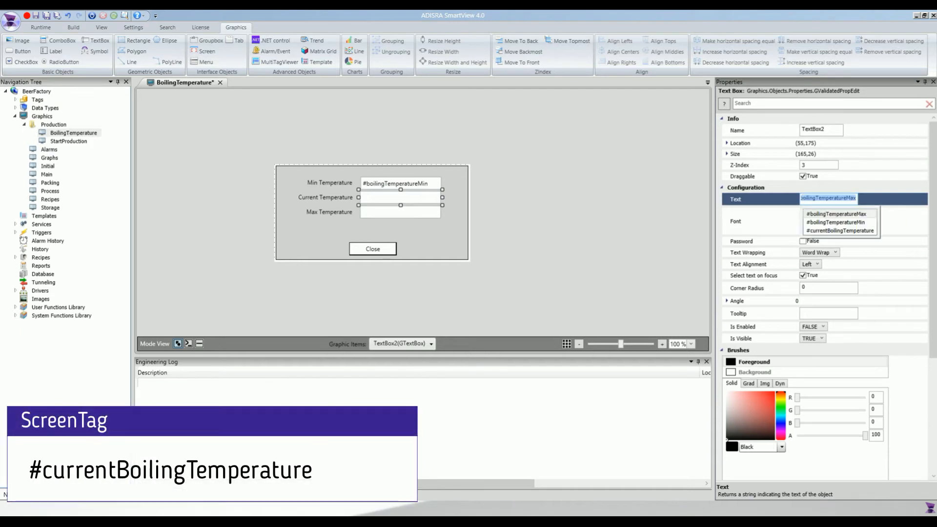
pyautogui.click(825, 233)
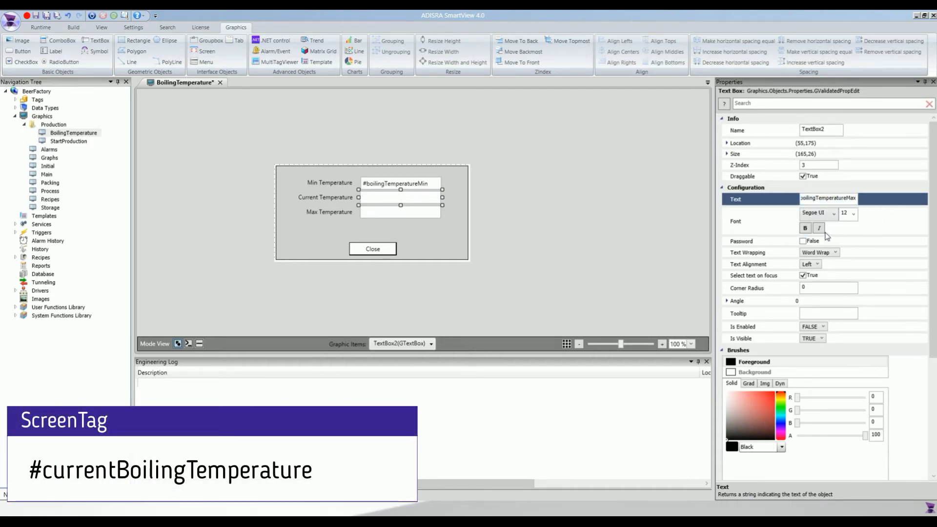
# Set the Max Temperature text box's text to the #boilingTemperatureMax screen tag.
pyautogui.click(401, 212)
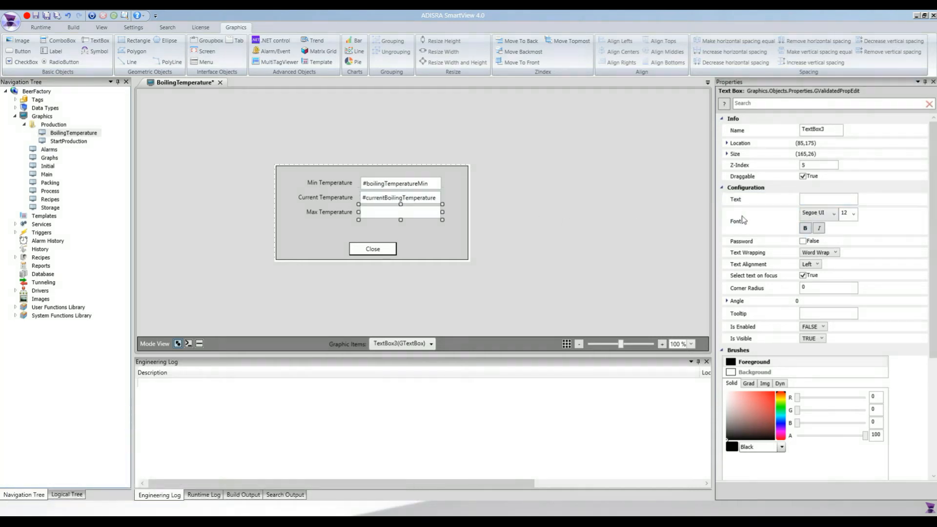
pyautogui.click(816, 199)
pyautogui.write('#')
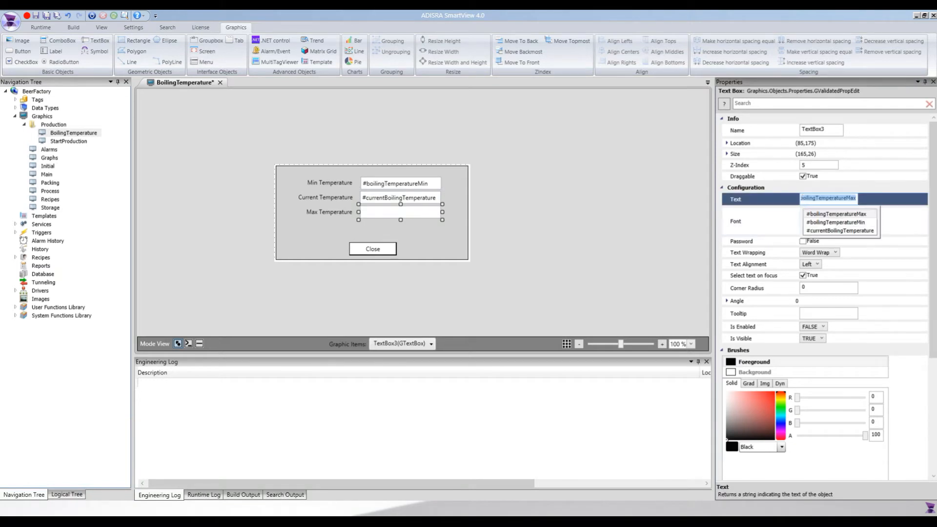
pyautogui.click(826, 213)
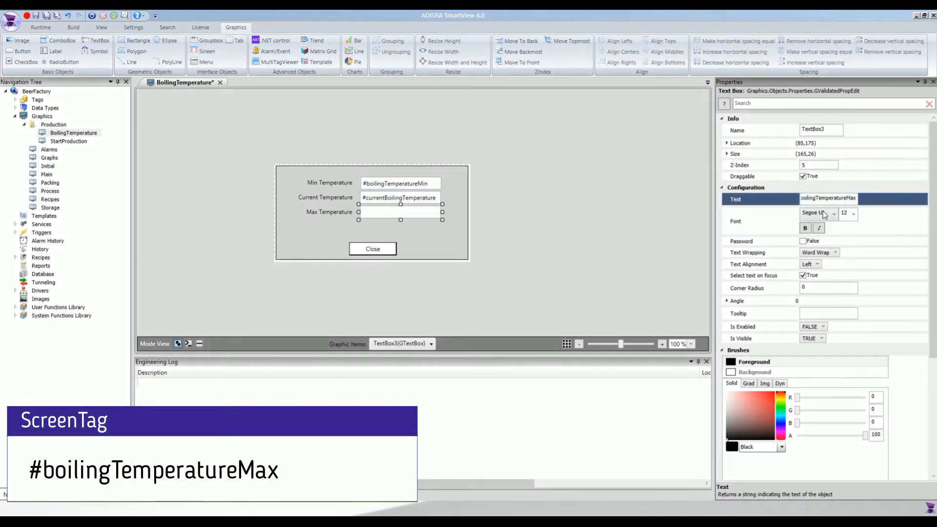
pyautogui.click(557, 235)
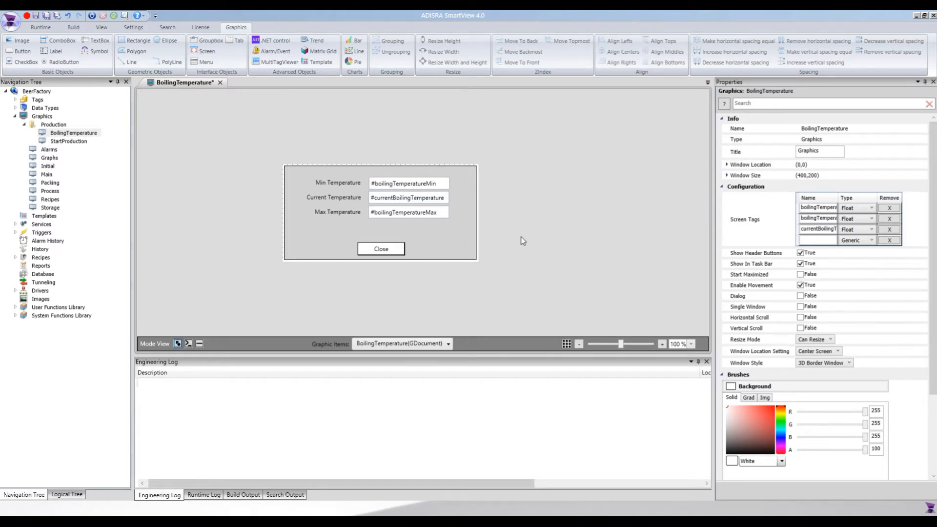
# Select the background rectangle and open the script editor for its dynamic fill expression.
pyautogui.click(458, 236)
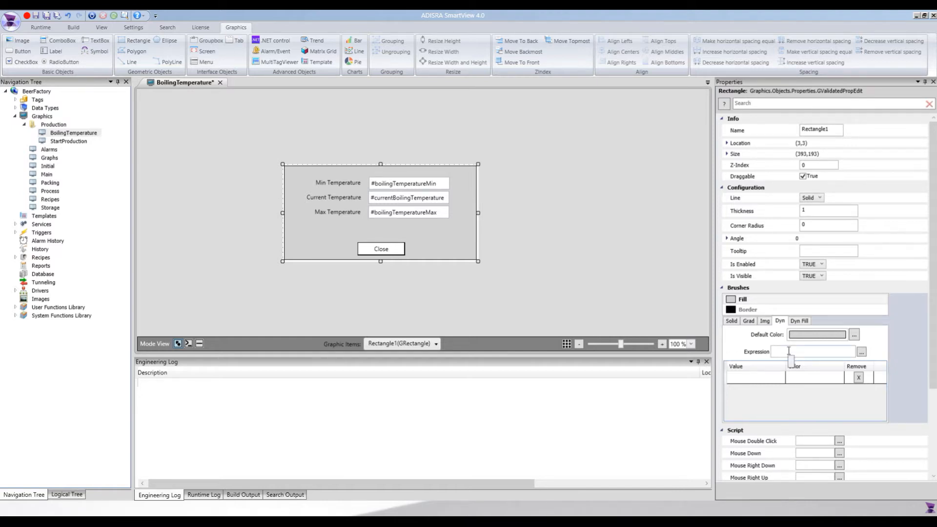
pyautogui.click(862, 352)
pyautogui.moveTo(460, 169); pyautogui.dragTo(595, 143)
pyautogui.click(551, 167)
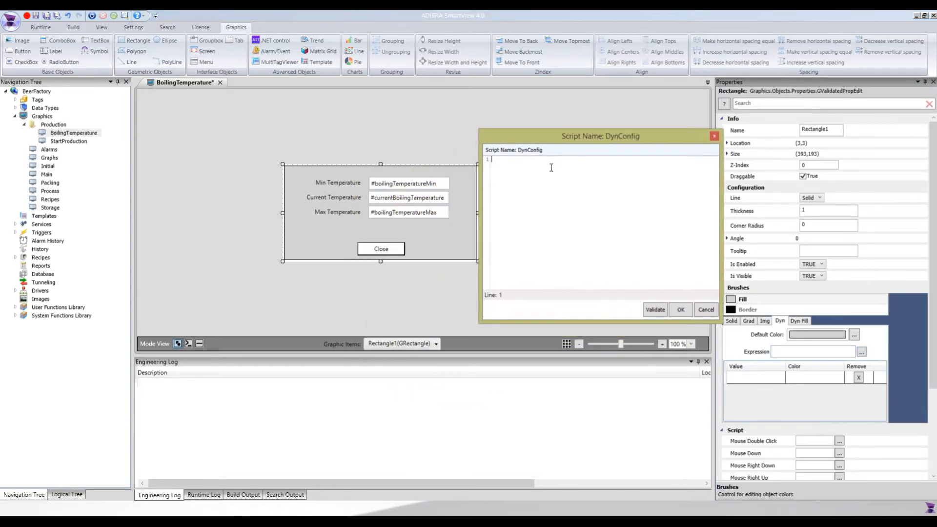
# Start the expression with (#currentBoilingTemperature < #boilingTemperatureMin using the tag suggestions.
pyautogui.write('(#')
pyautogui.press('Down')
pyautogui.press('Down')
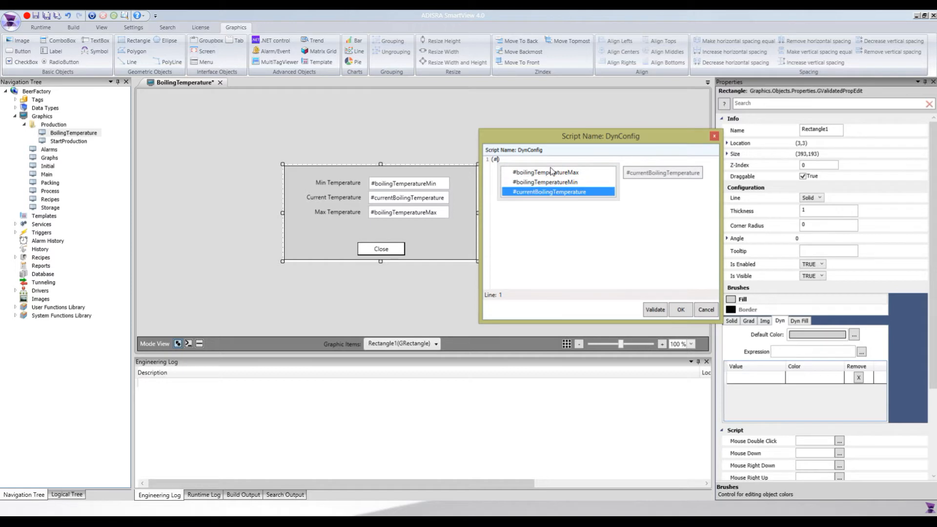
pyautogui.press('Return')
pyautogui.write('<')
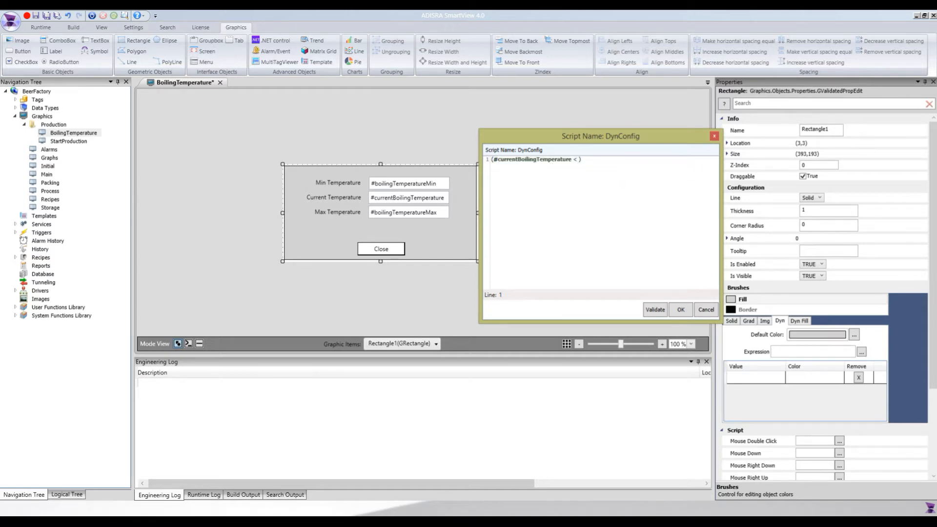
pyautogui.write(' #')
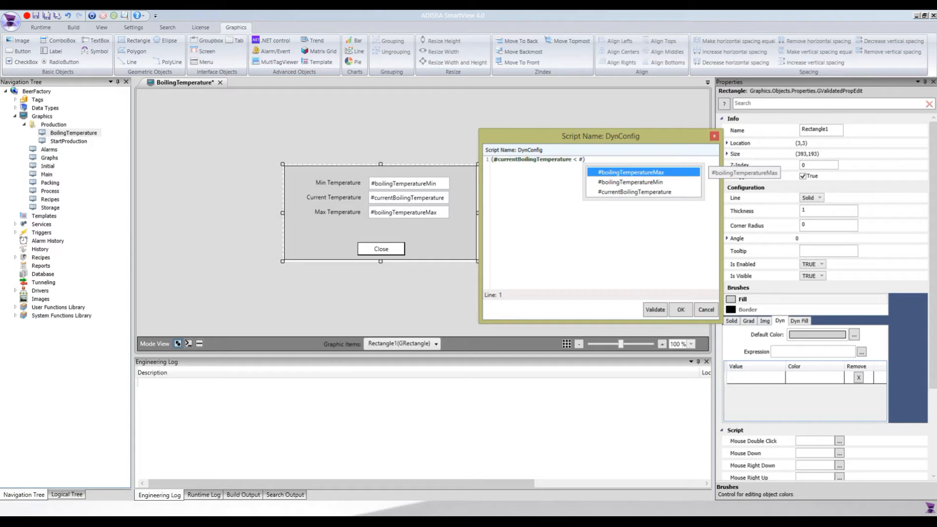
pyautogui.press('Down')
pyautogui.press('Return')
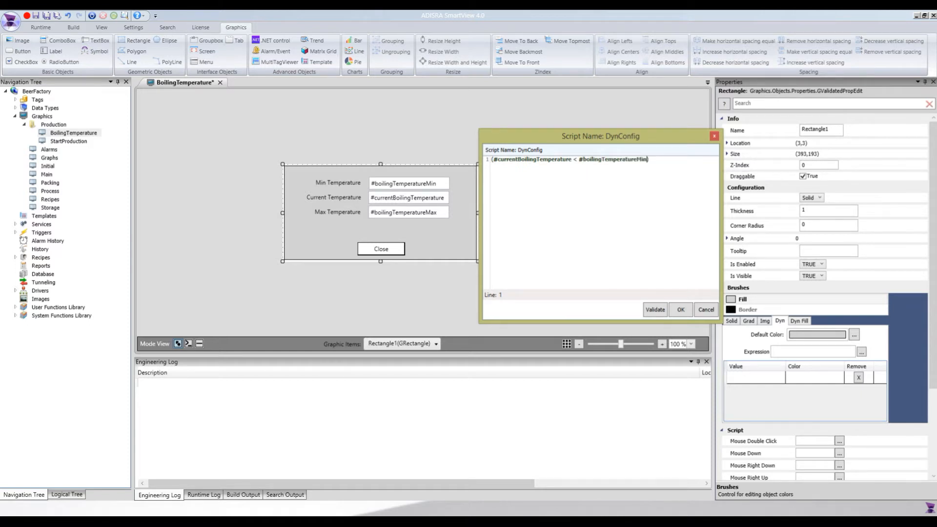
# Complete the expression as ? 0 : #currentBoilingTemperature > #boilingTemperatureMax ? 2 : 1).
pyautogui.write('?')
pyautogui.write('0 : ')
pyautogui.write('#cu')
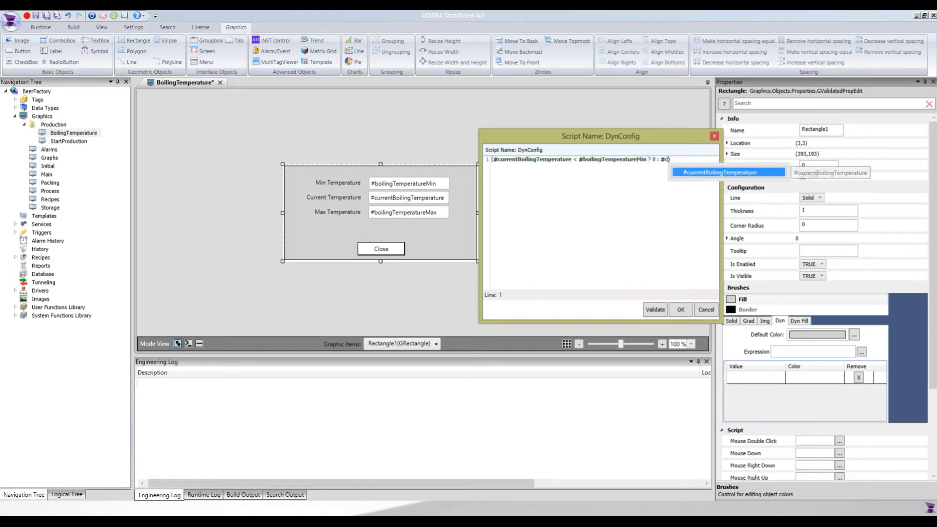
pyautogui.press('Return')
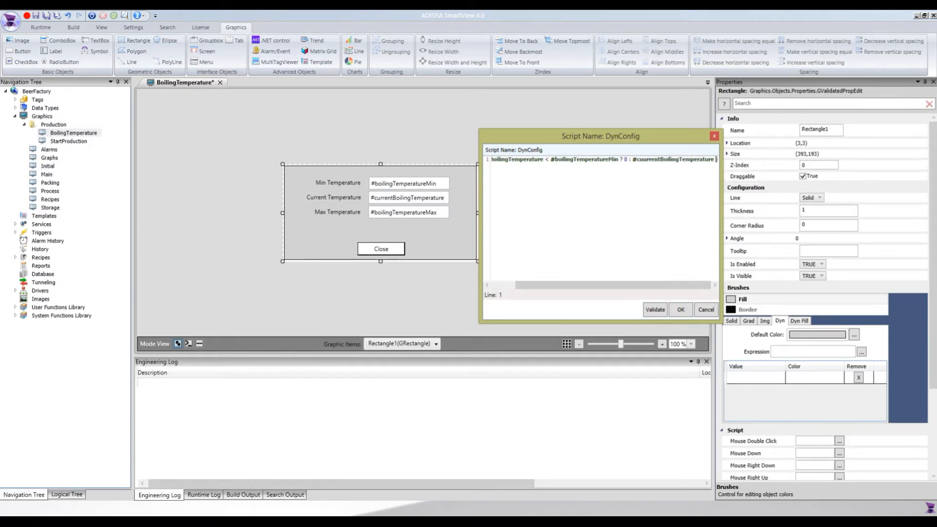
pyautogui.write('> #boil')
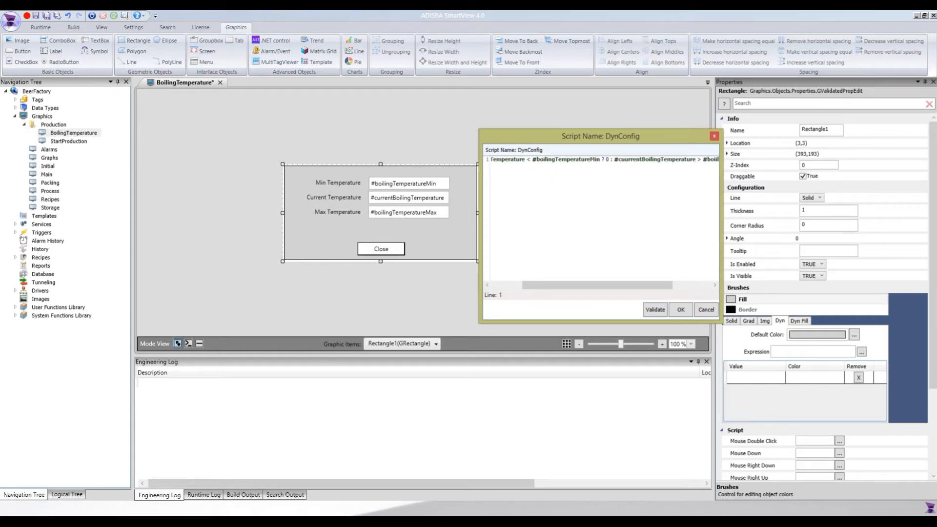
pyautogui.write(' ? 2 : 1')
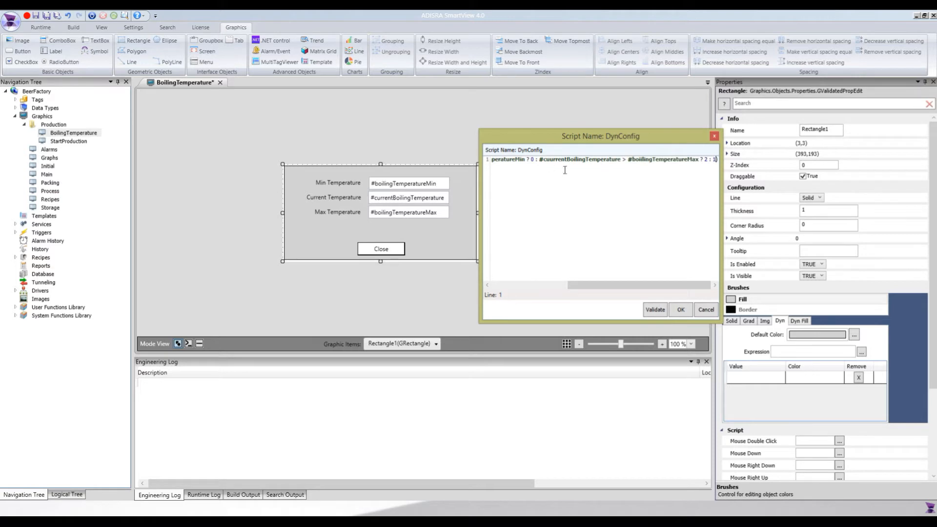
# Accept the expression and add a dynamic fill entry for value 0 with a light blue colour.
pyautogui.click(679, 310)
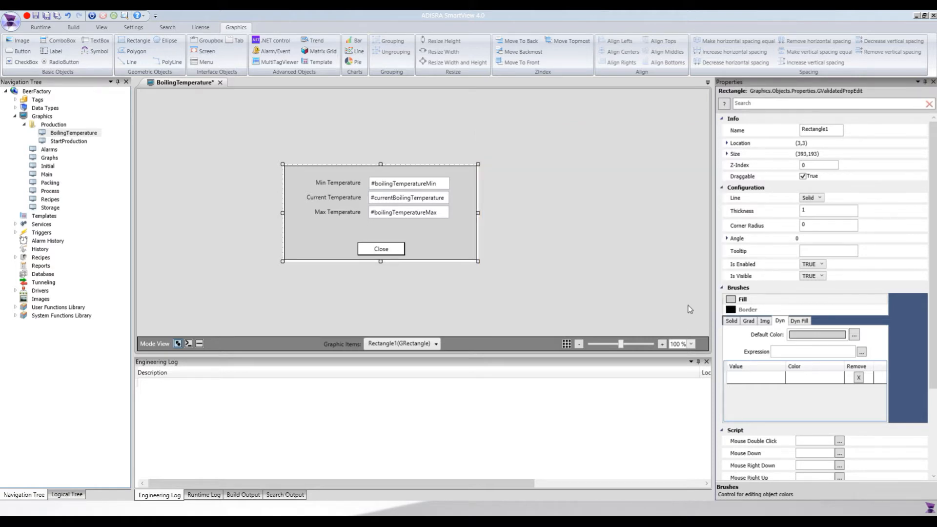
pyautogui.click(746, 378)
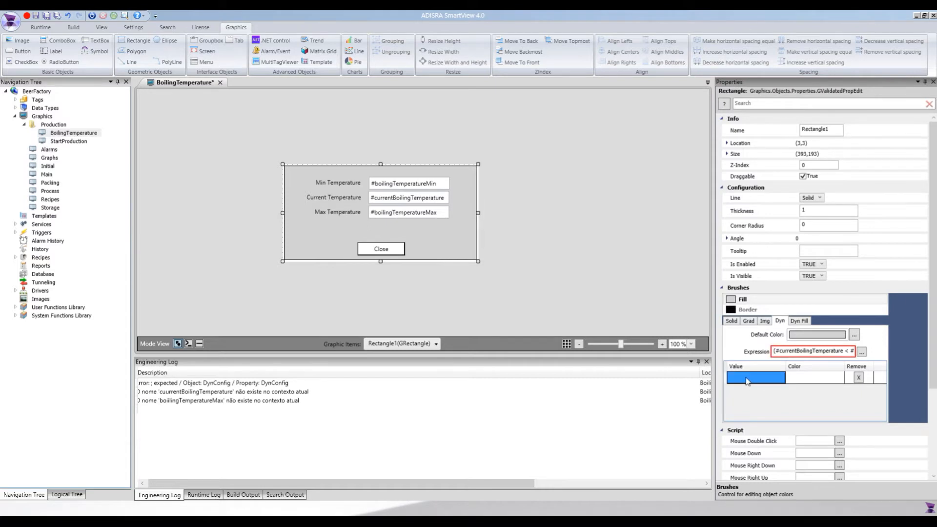
pyautogui.click(747, 380)
pyautogui.write('0')
pyautogui.click(799, 380)
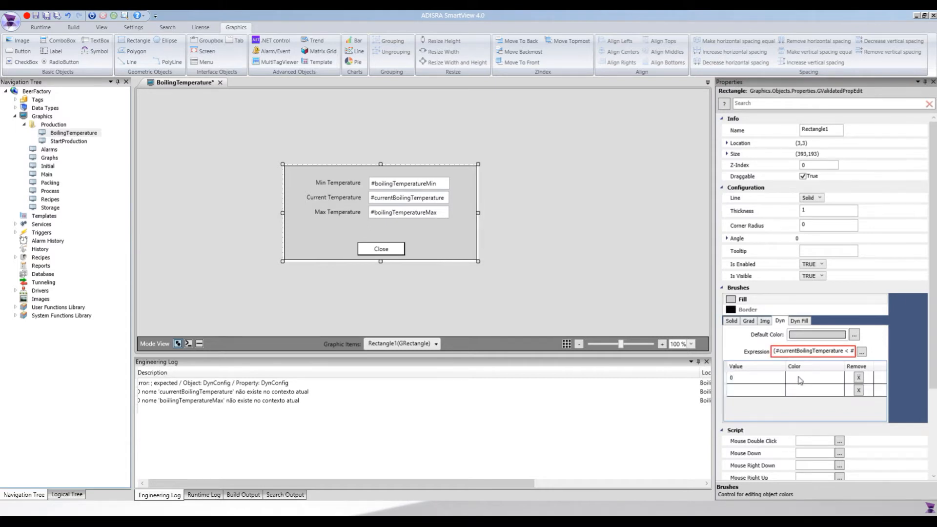
pyautogui.doubleClick(801, 381)
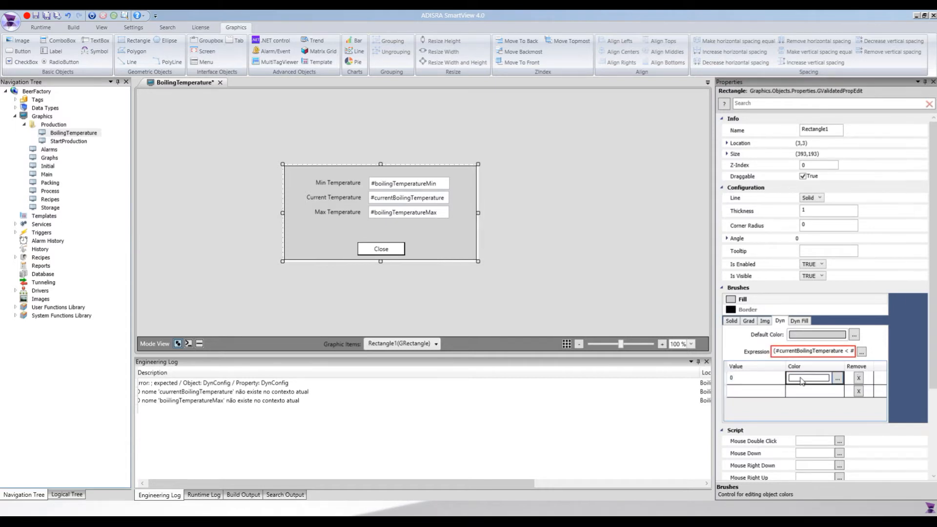
pyautogui.click(837, 379)
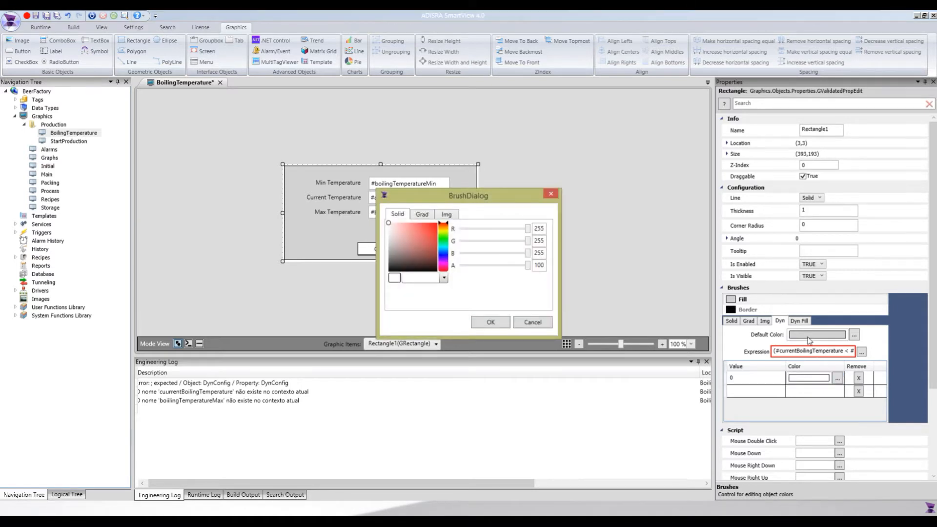
pyautogui.click(447, 250)
pyautogui.moveTo(408, 230); pyautogui.dragTo(403, 218)
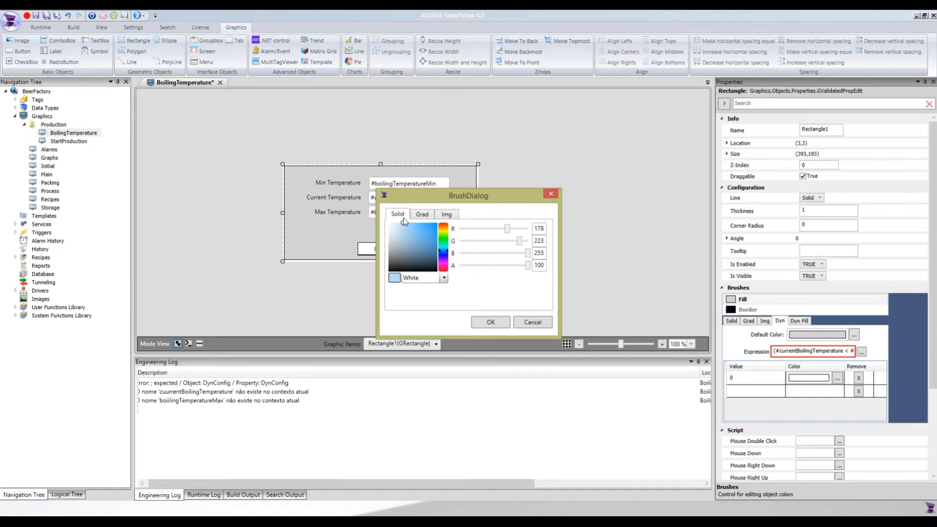
pyautogui.click(490, 322)
# Add a dynamic fill entry for value 1 with a light green colour.
pyautogui.click(748, 389)
pyautogui.write('1')
pyautogui.click(806, 391)
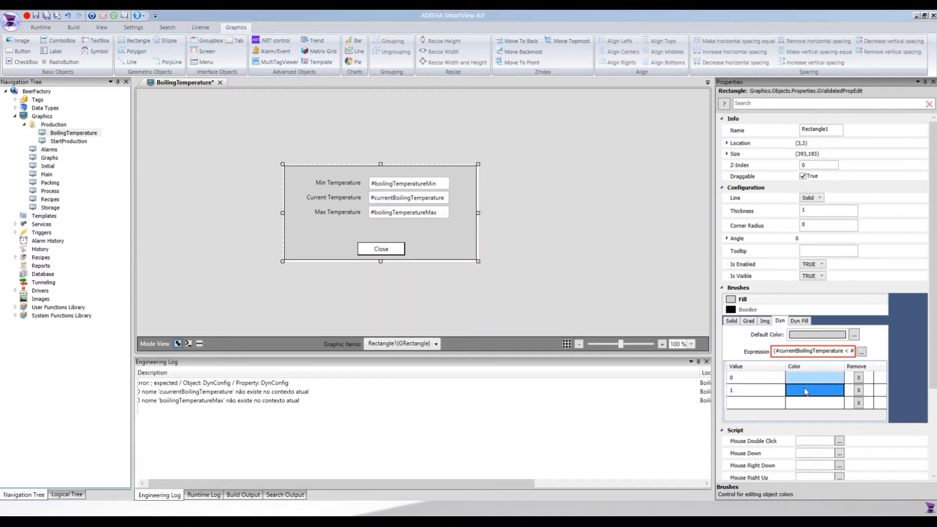
pyautogui.click(837, 391)
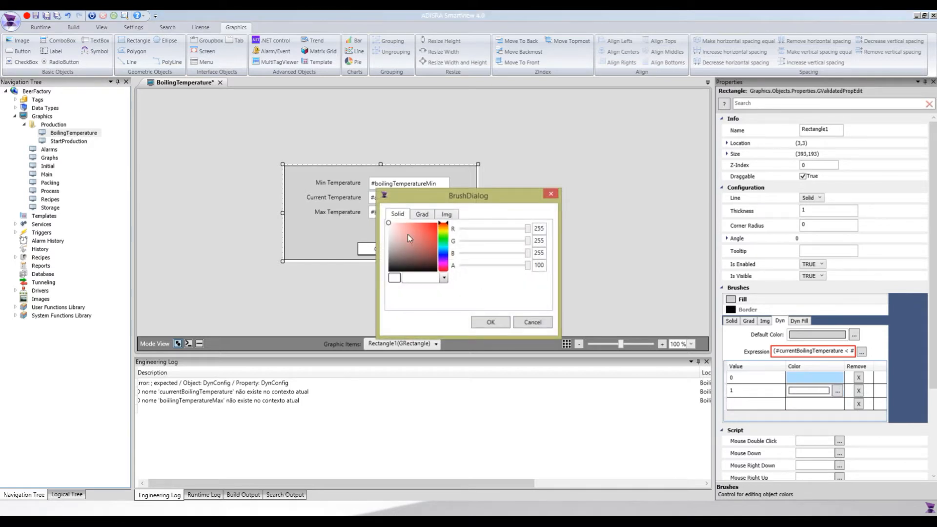
pyautogui.click(444, 240)
pyautogui.moveTo(411, 230); pyautogui.dragTo(402, 222)
pyautogui.click(485, 322)
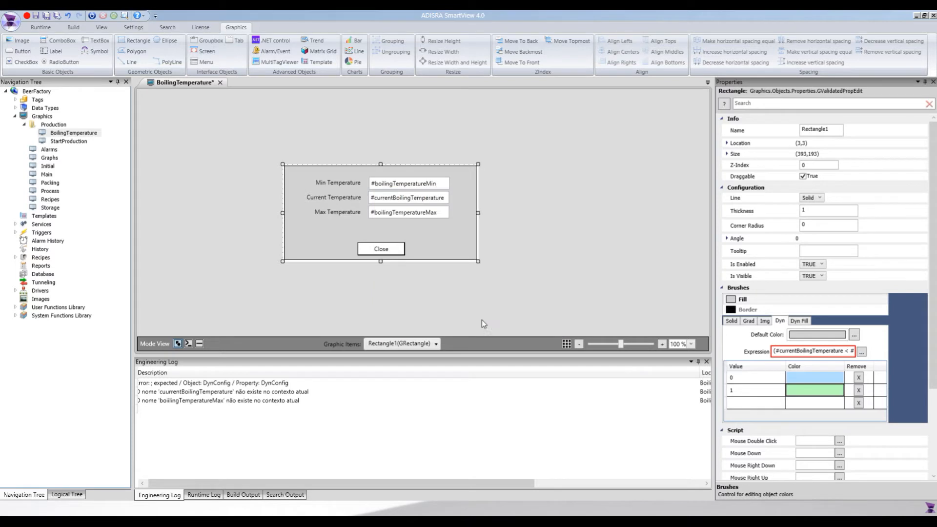
# Add a dynamic fill entry for value 2 with a light red colour and save the screen.
pyautogui.click(736, 404)
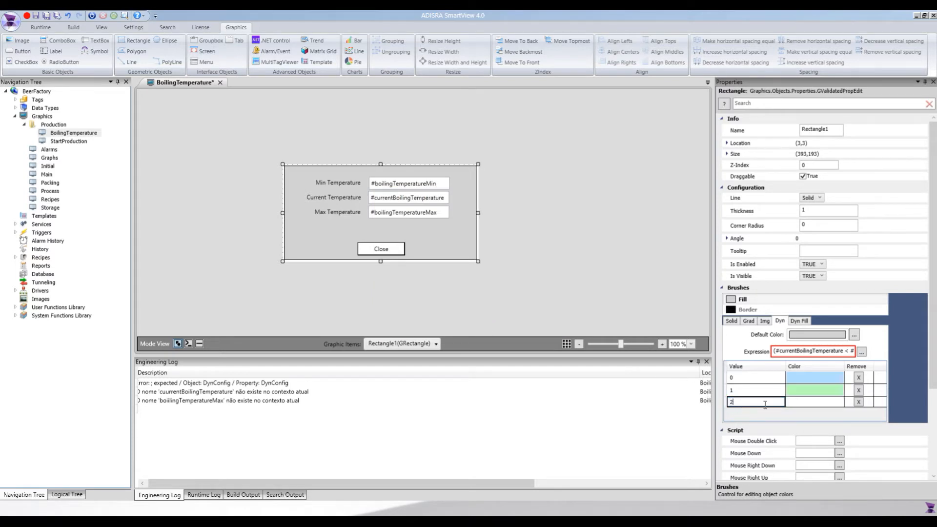
pyautogui.click(814, 403)
pyautogui.click(819, 403)
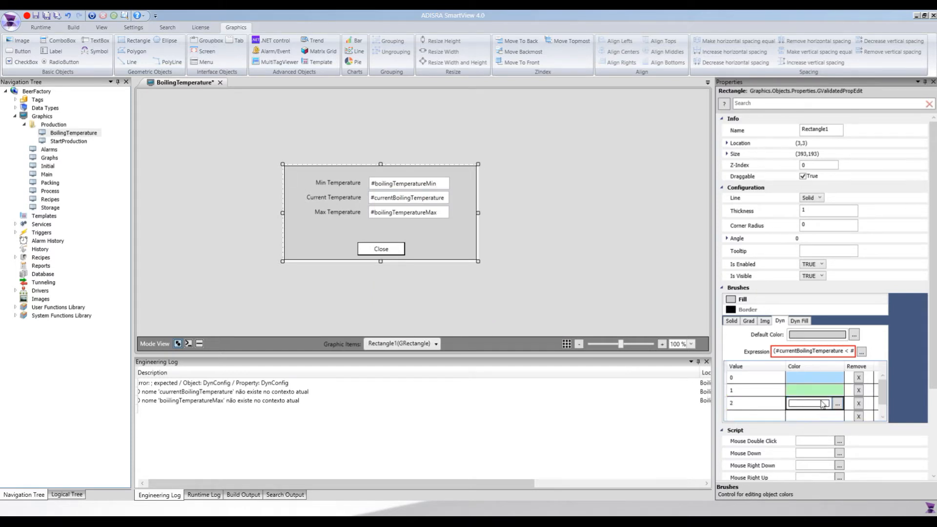
pyautogui.click(838, 404)
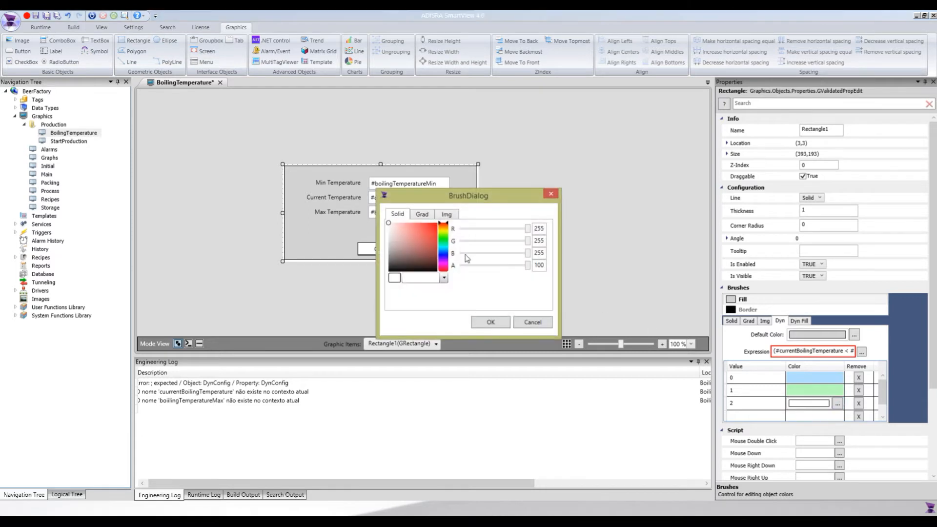
pyautogui.click(403, 224)
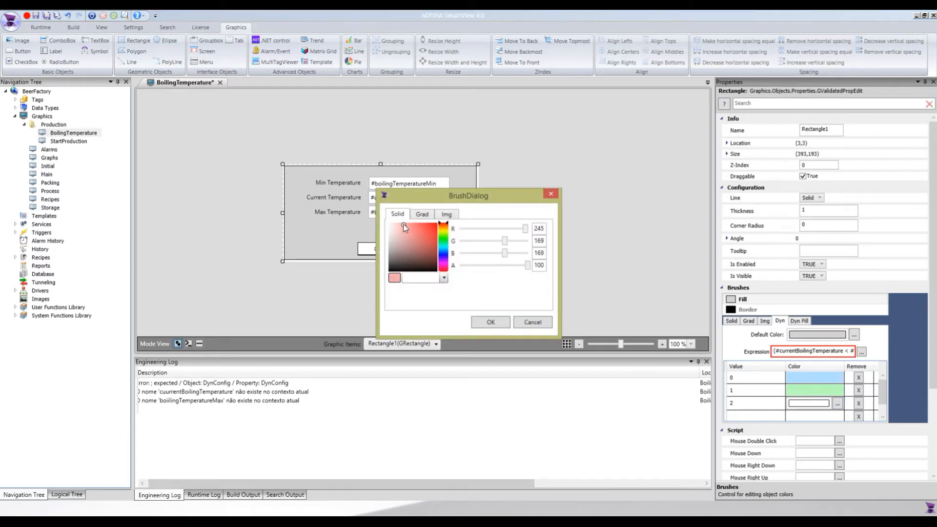
pyautogui.click(490, 323)
pyautogui.click(549, 268)
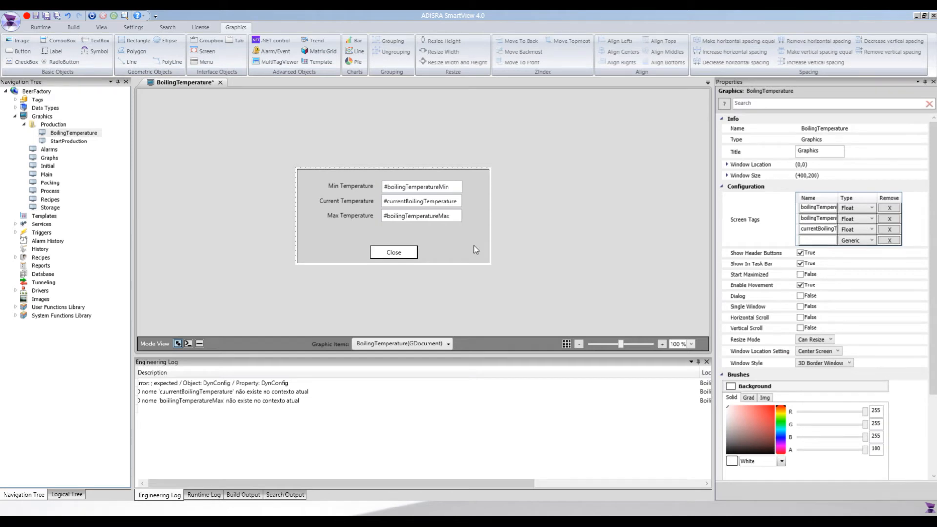
pyautogui.hotkey('ctrl', 's')
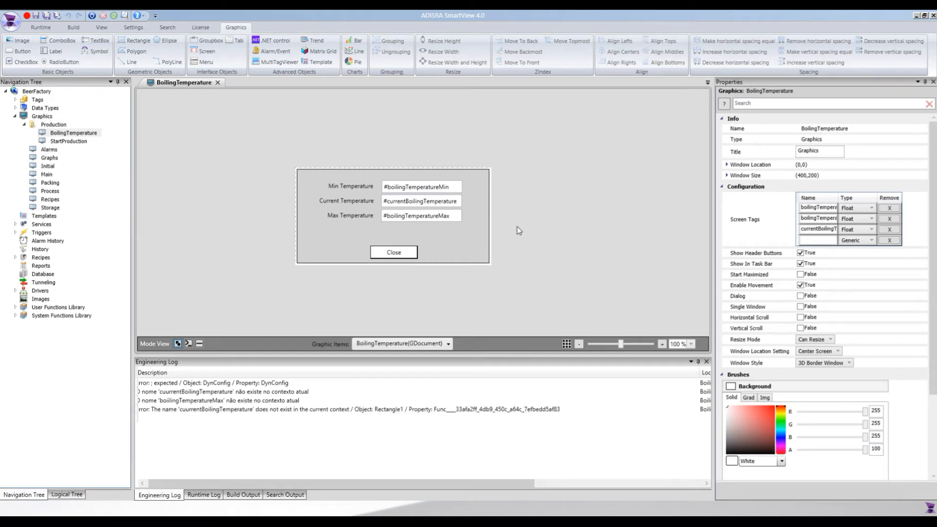
# Correct the misspelled currentBoilingTemperature tag in the rectangle's fill expression and save the screen.
pyautogui.click(444, 240)
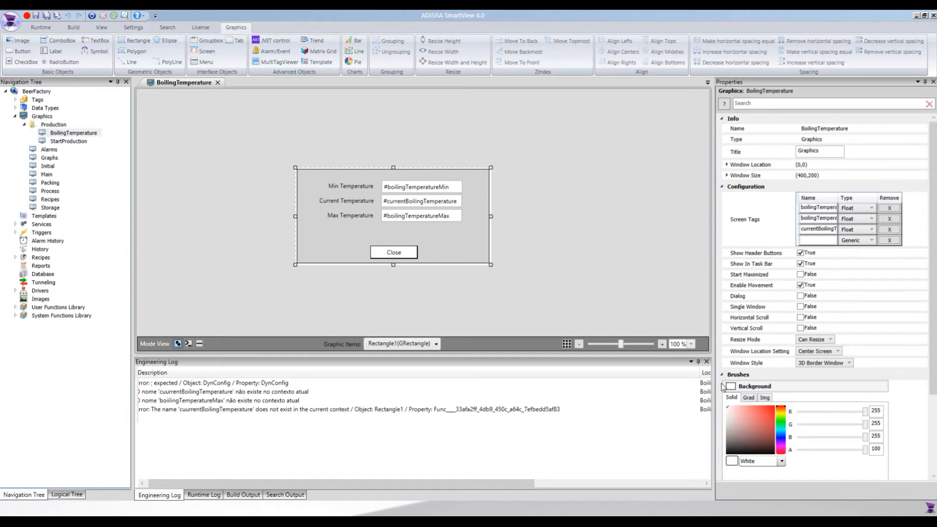
pyautogui.click(862, 352)
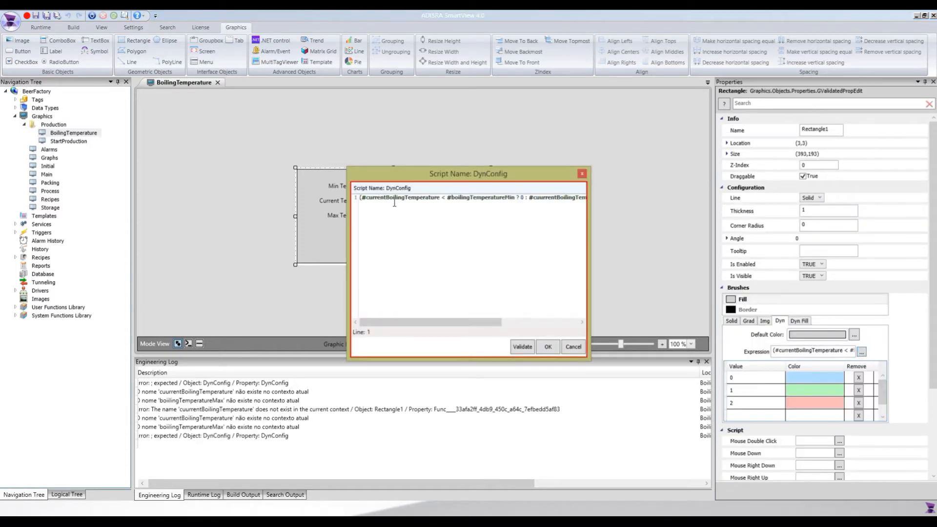
pyautogui.moveTo(423, 322); pyautogui.dragTo(434, 323)
pyautogui.click(521, 198)
pyautogui.press('BackSpace')
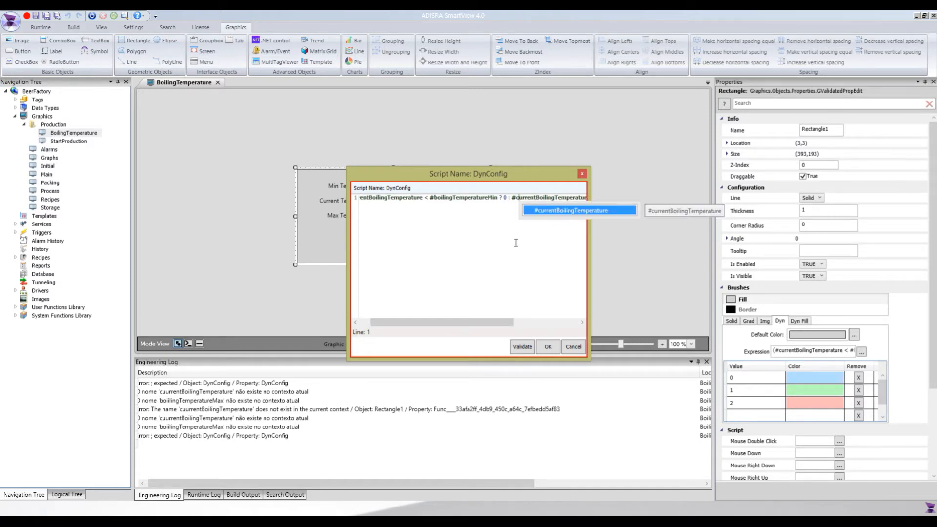
pyautogui.click(545, 347)
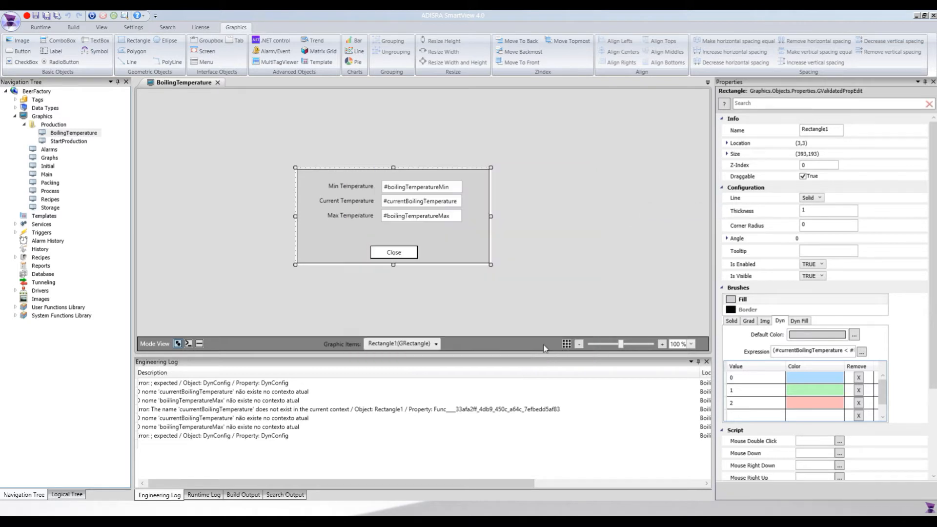
pyautogui.click(245, 216)
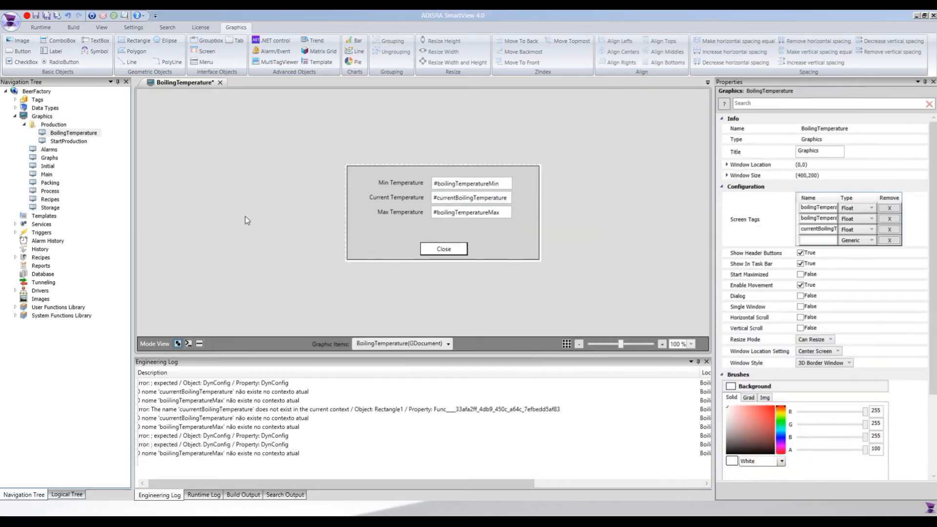
pyautogui.hotkey('ctrl', 's')
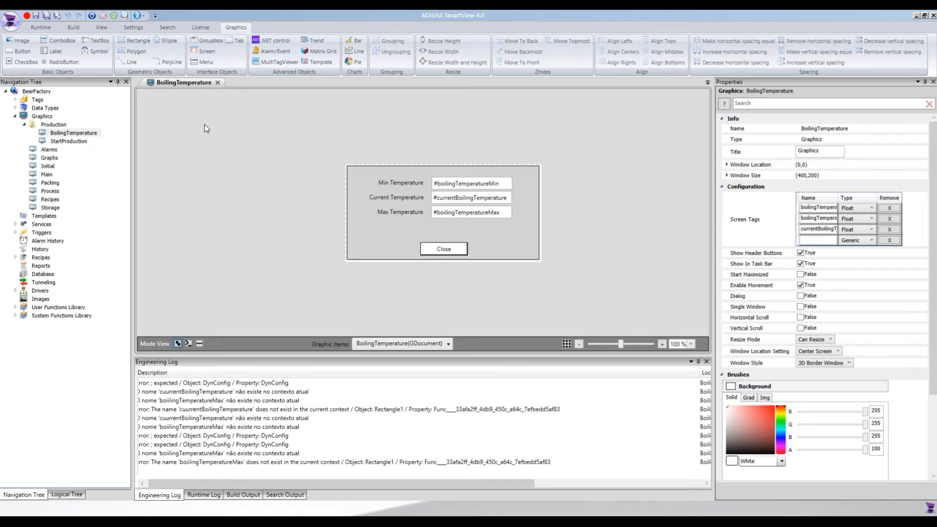
# Close the popup screen and open the Process screen to its boiling temperature text box.
pyautogui.click(218, 83)
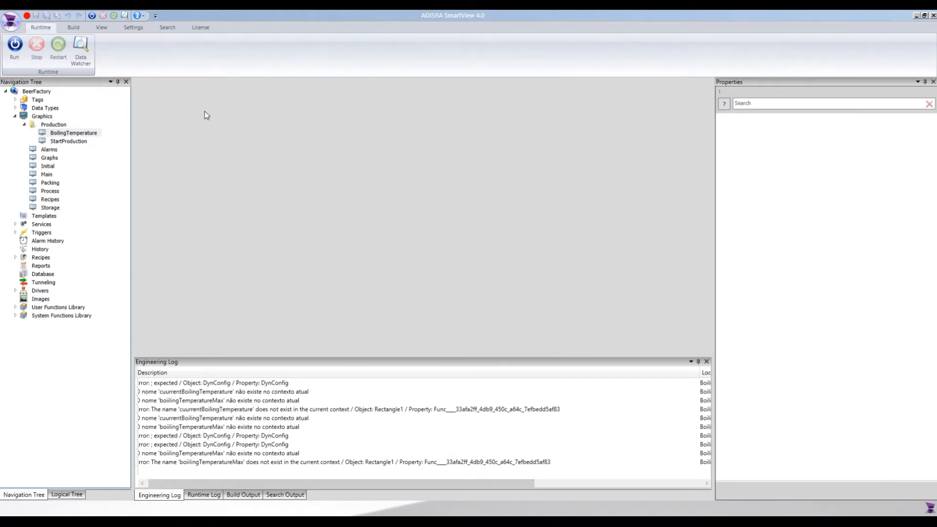
pyautogui.doubleClick(48, 191)
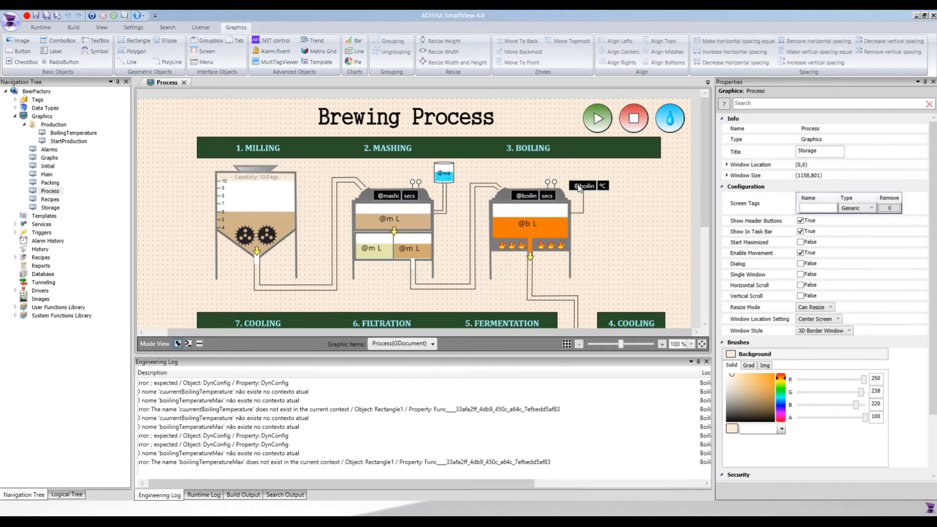
pyautogui.click(580, 187)
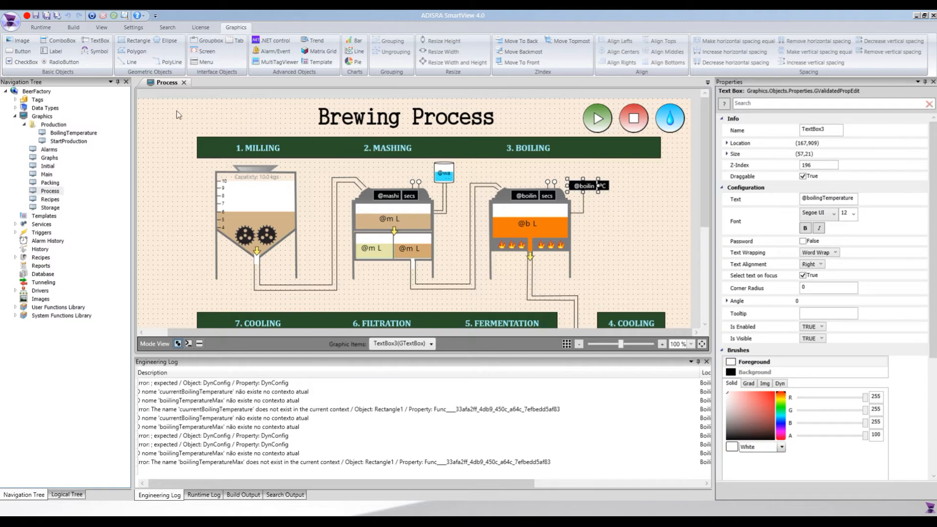
# Draw a button about 69 by 48 beside the boiling temperature text box.
pyautogui.click(21, 50)
pyautogui.moveTo(646, 215); pyautogui.dragTo(679, 240)
pyautogui.click(661, 226)
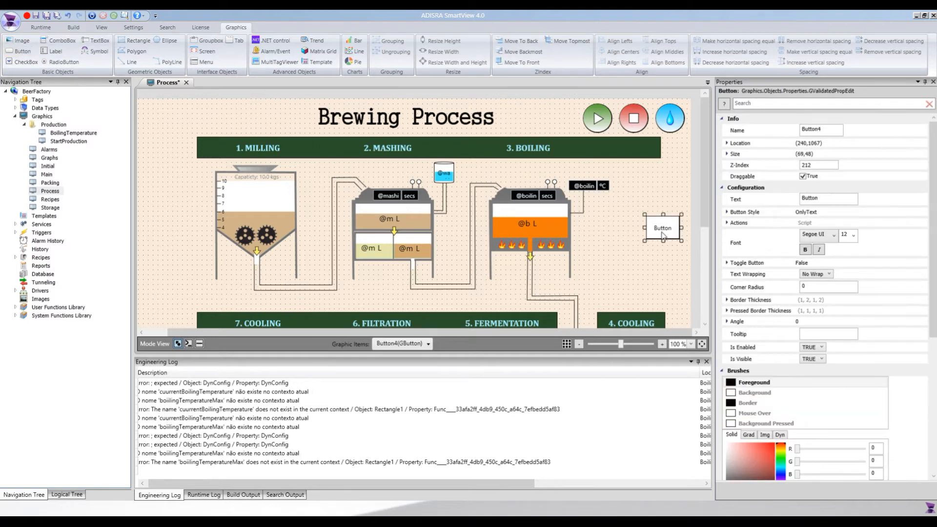
# Set the button's action to Open the Production\BoilingTemperature popup with the currentBoilingTemperature screen tag.
pyautogui.click(727, 223)
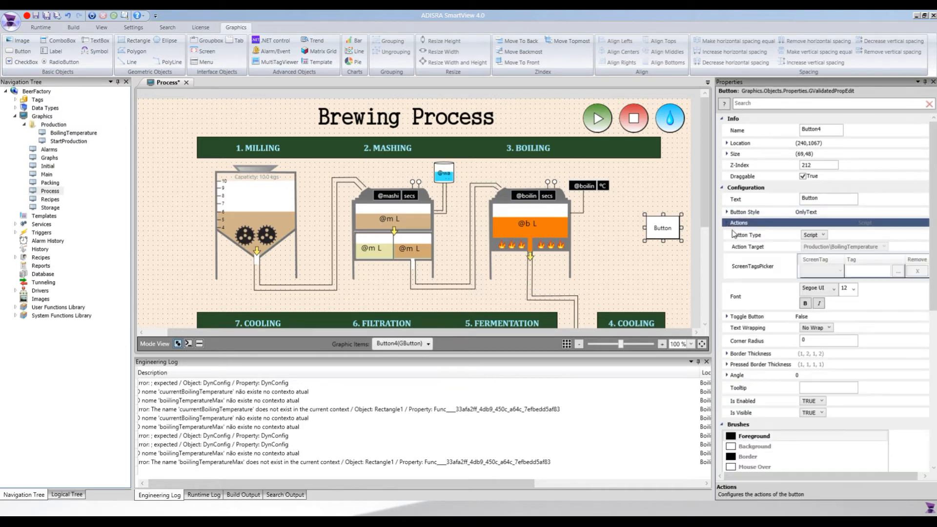
pyautogui.click(817, 235)
pyautogui.click(812, 250)
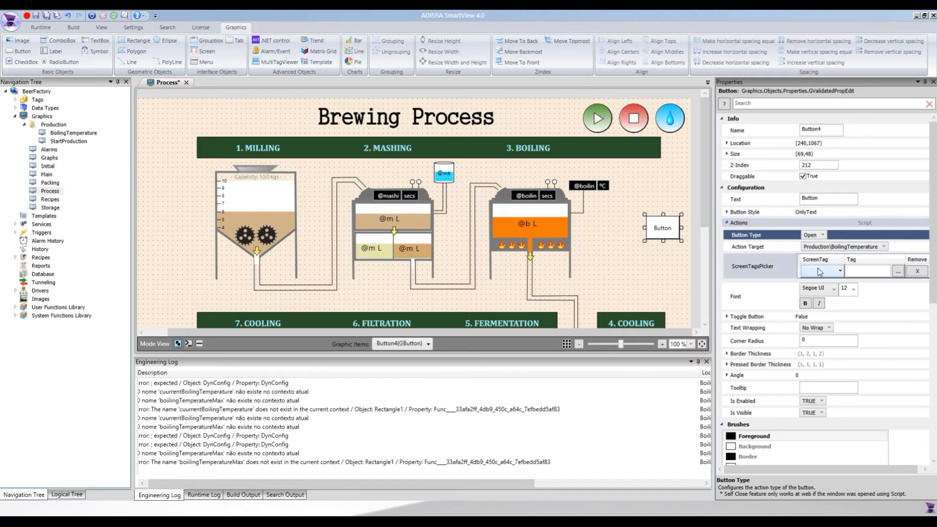
pyautogui.click(829, 272)
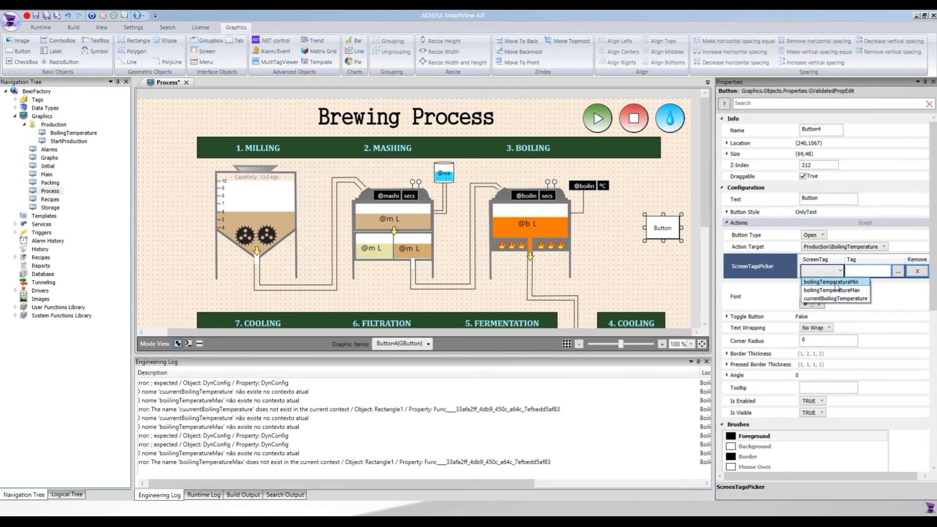
pyautogui.click(835, 283)
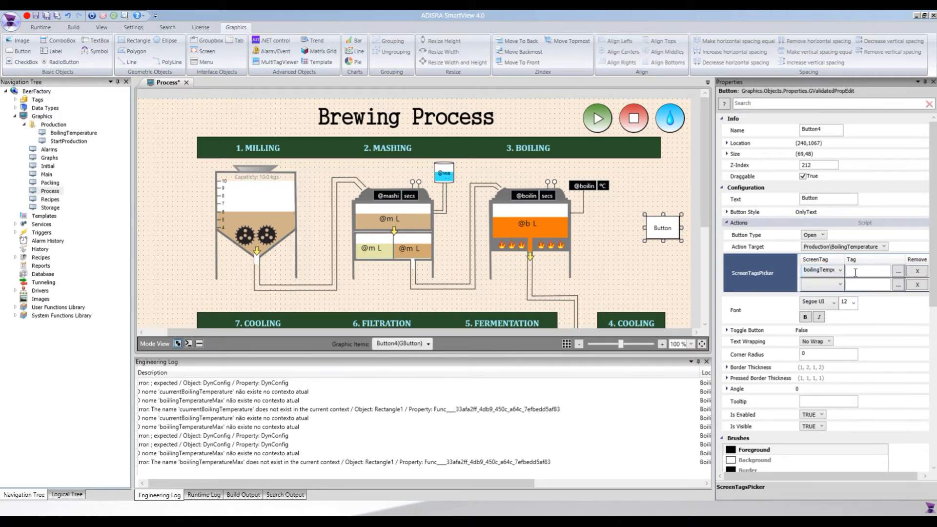
pyautogui.click(872, 272)
pyautogui.click(837, 272)
pyautogui.click(828, 309)
# Open the split script view and examine the SVGraphics functions in the system functions library.
pyautogui.click(667, 230)
pyautogui.click(593, 192)
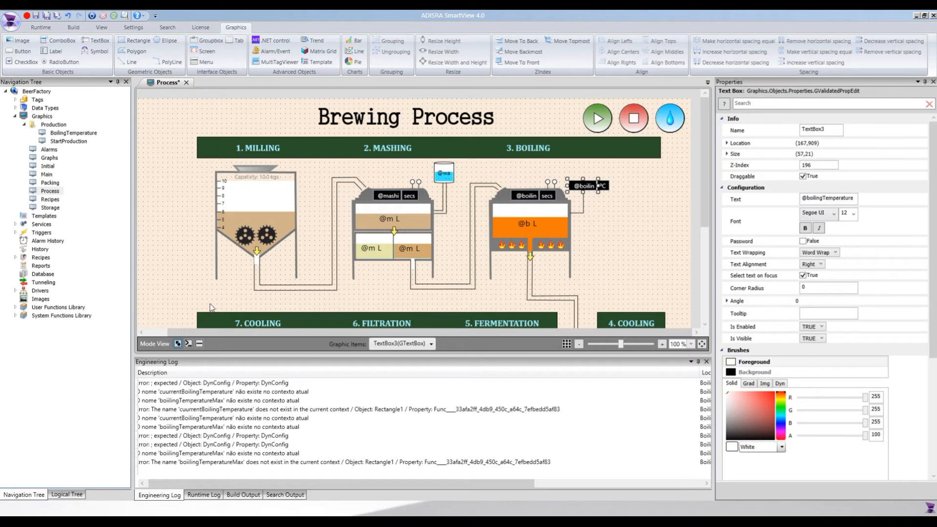
pyautogui.click(199, 343)
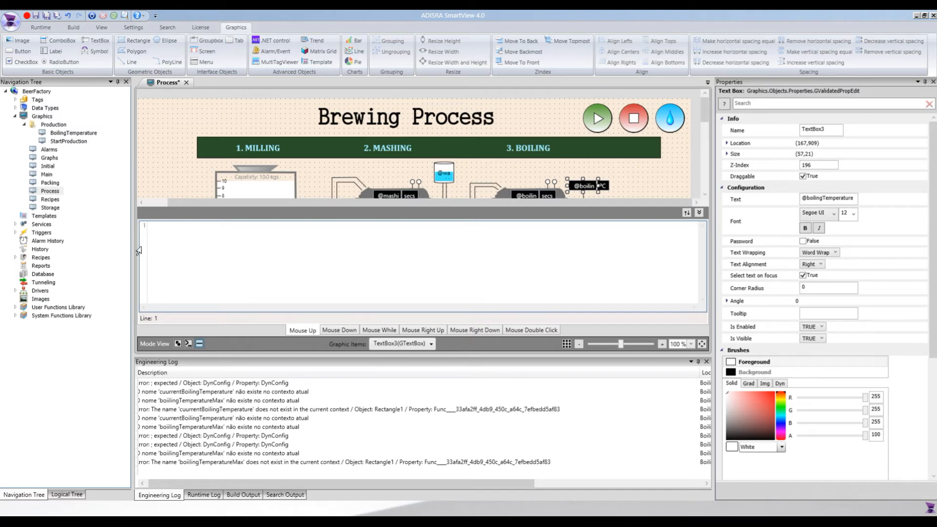
pyautogui.click(16, 316)
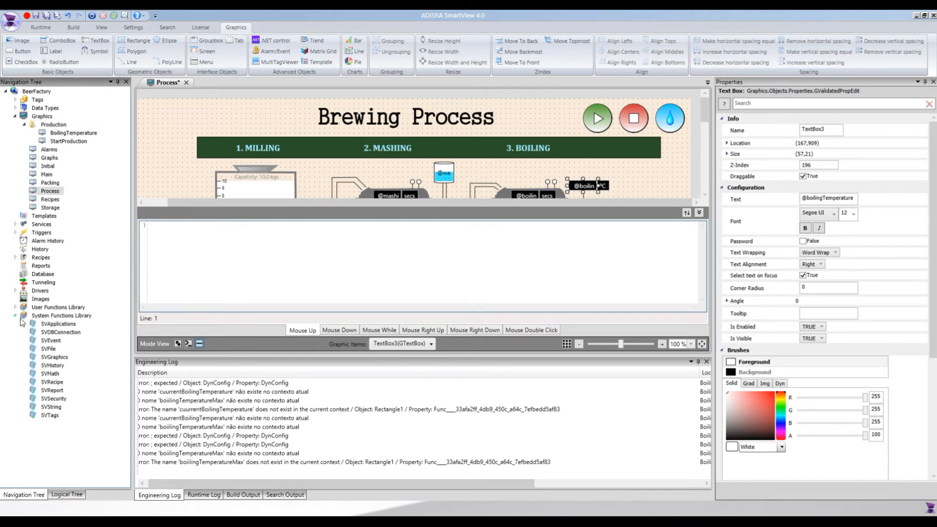
pyautogui.click(57, 351)
pyautogui.doubleClick(57, 357)
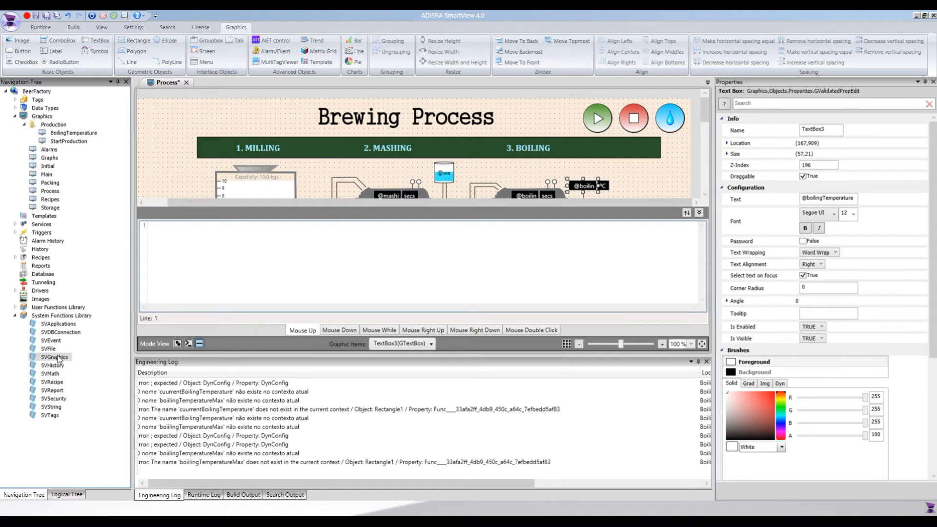
pyautogui.moveTo(322, 189); pyautogui.dragTo(143, 188)
pyautogui.click(257, 203)
pyautogui.doubleClick(221, 187)
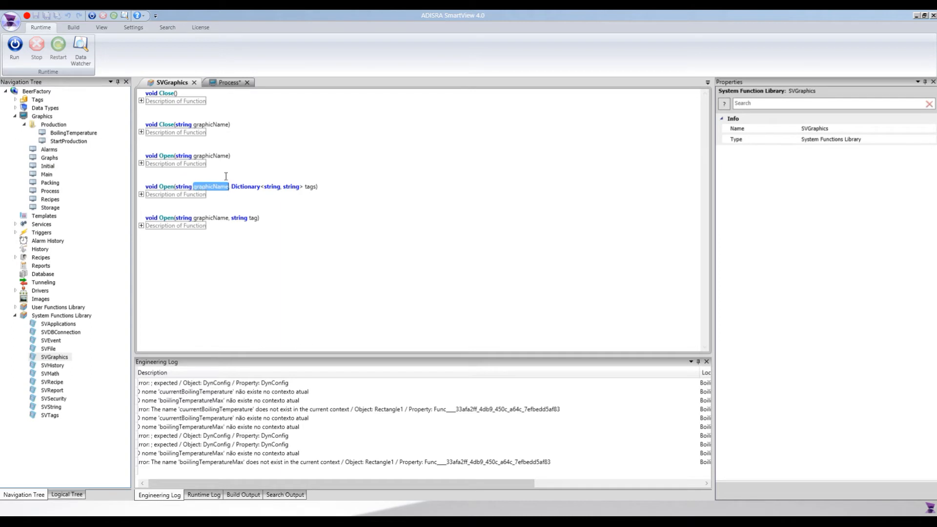
# Examine the description of the SVGraphics Open function that takes a graphic name and a tags dictionary.
pyautogui.doubleClick(272, 187)
pyautogui.click(142, 194)
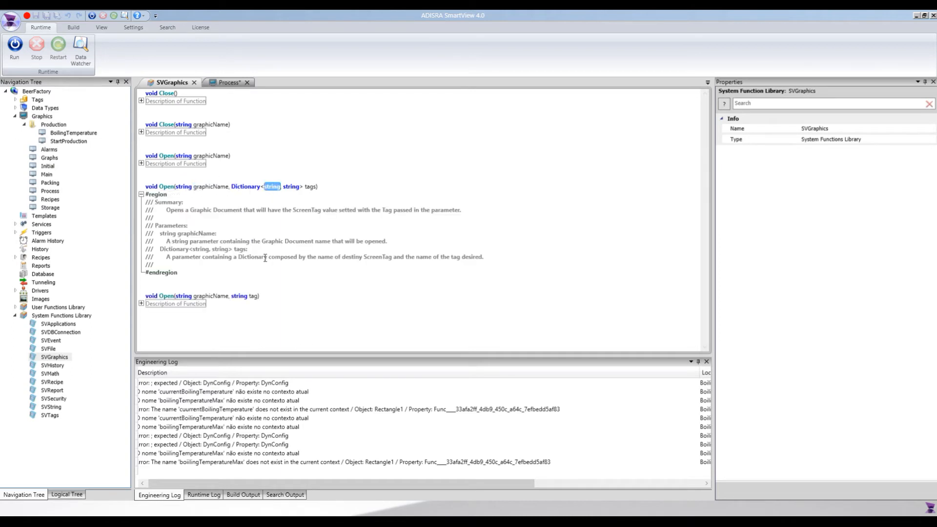
pyautogui.moveTo(342, 257); pyautogui.dragTo(392, 258)
pyautogui.doubleClick(292, 187)
pyautogui.moveTo(482, 256); pyautogui.dragTo(433, 258)
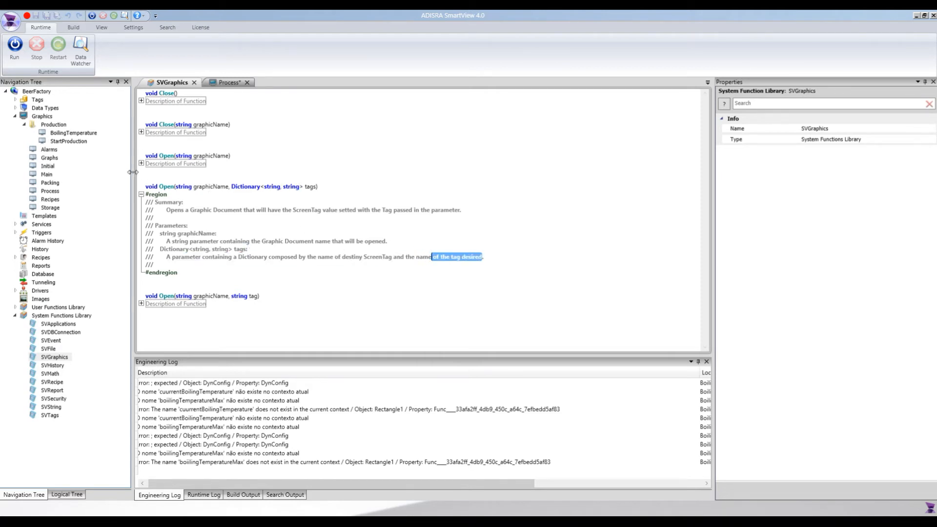
pyautogui.click(141, 194)
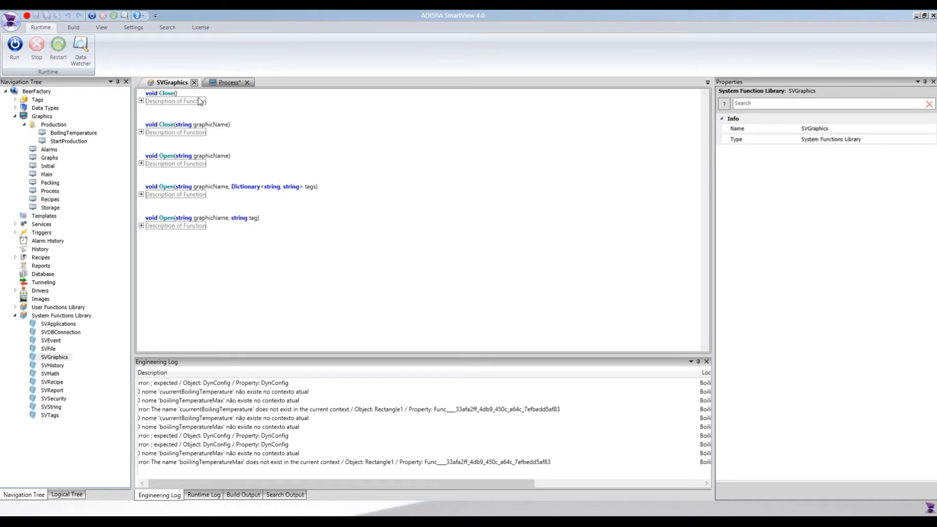
# In the button's script on the Process screen, declare a Dictionary<string, string> named screenTags as a new dictionary.
pyautogui.click(195, 83)
pyautogui.write('Dictionary')
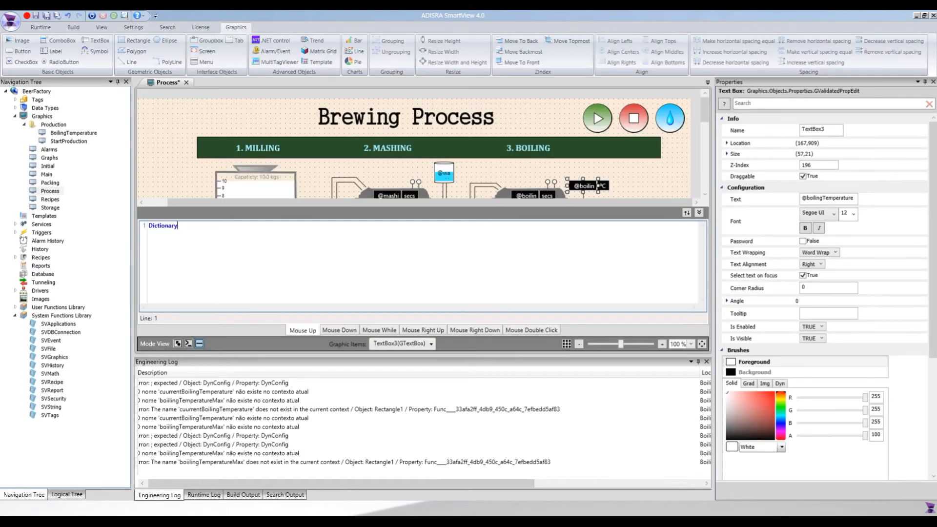
pyautogui.write('<string, string> scree')
pyautogui.write('nTags = ')
pyautogui.write('new Dictionar')
pyautogui.write('y')
pyautogui.write('<stri')
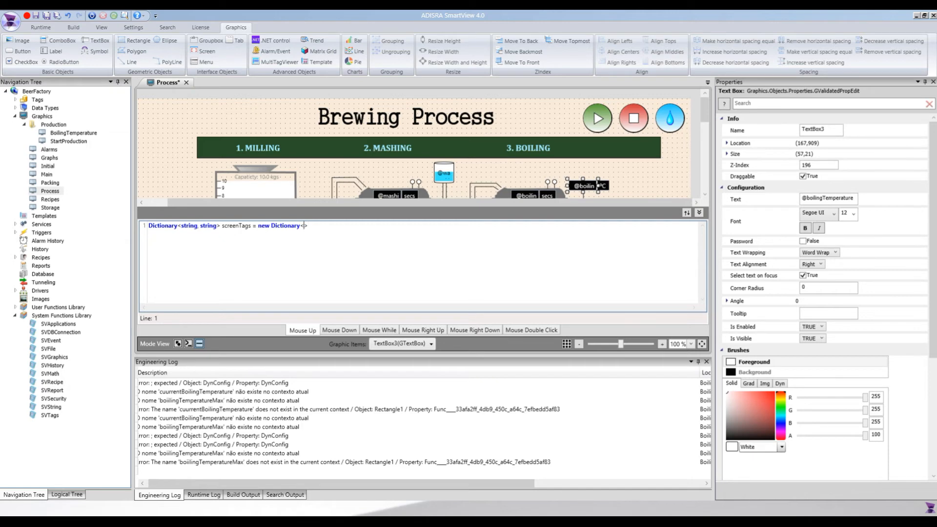
pyautogui.write('ng, string')
pyautogui.write('screenTag')
pyautogui.write('s()')
pyautogui.write('"");')
# Add a screenTags entry mapping "boilingTemperatureMin" to "boilingTemperatureMin".
pyautogui.click(179, 234)
pyautogui.write('.Add')
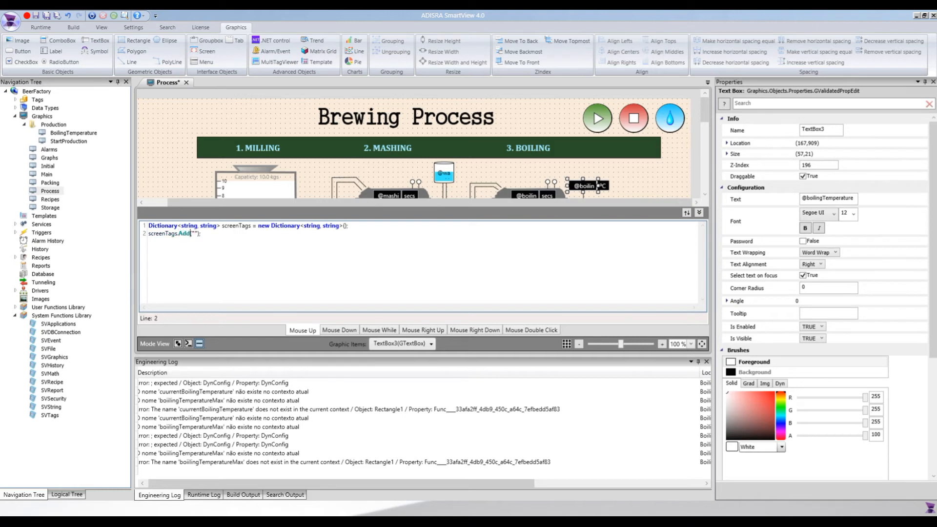
pyautogui.write('boiling')
pyautogui.write('TemperatureM')
pyautogui.write('in')
pyautogui.write(', ')
pyautogui.write('""')
pyautogui.write('boilingTemp')
pyautogui.write('eratureMin')
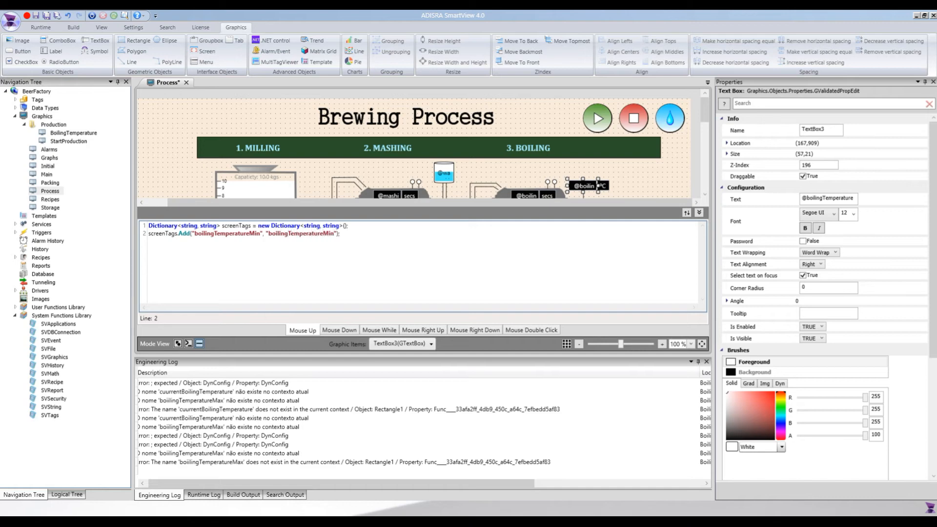
pyautogui.press('Right')
pyautogui.press('Right')
pyautogui.write('@boi')
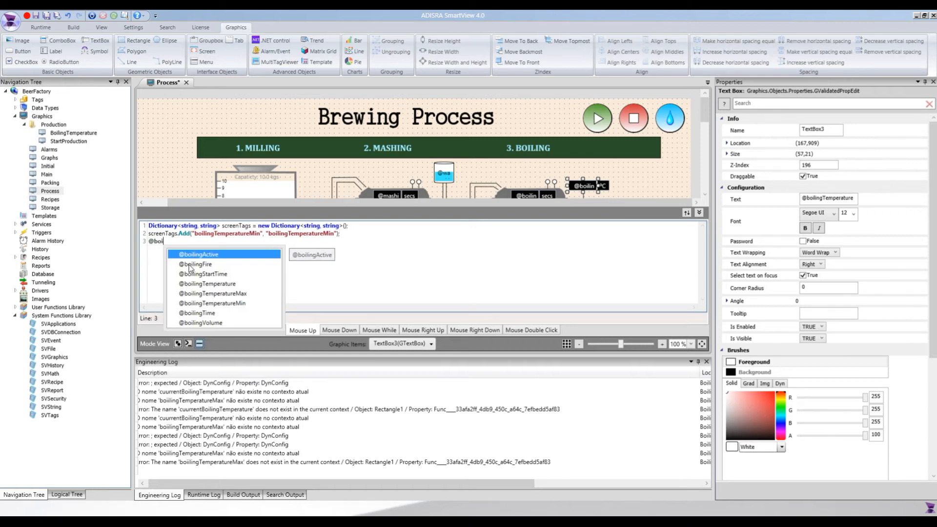
pyautogui.press('Down')
pyautogui.press('Down')
pyautogui.press('Down')
pyautogui.press('Down')
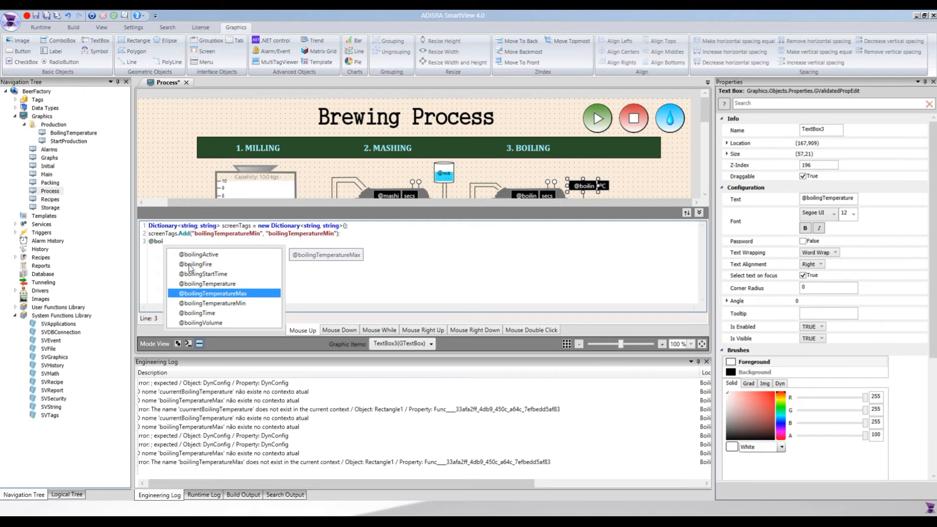
pyautogui.press('Home')
pyautogui.press('Escape')
pyautogui.hotkey('shift', 'Home')
pyautogui.press('Delete')
# Duplicate the screenTags.Add line twice below it.
pyautogui.hotkey('shift', 'Up')
pyautogui.hotkey('ctrl', 'c')
pyautogui.press('Down')
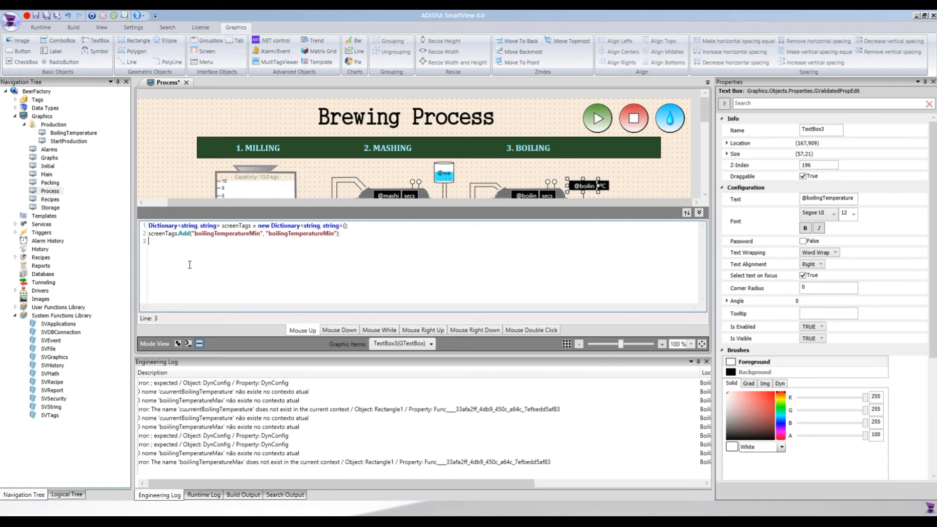
pyautogui.hotkey('ctrl', 'v')
pyautogui.hotkey('ctrl', 'v')
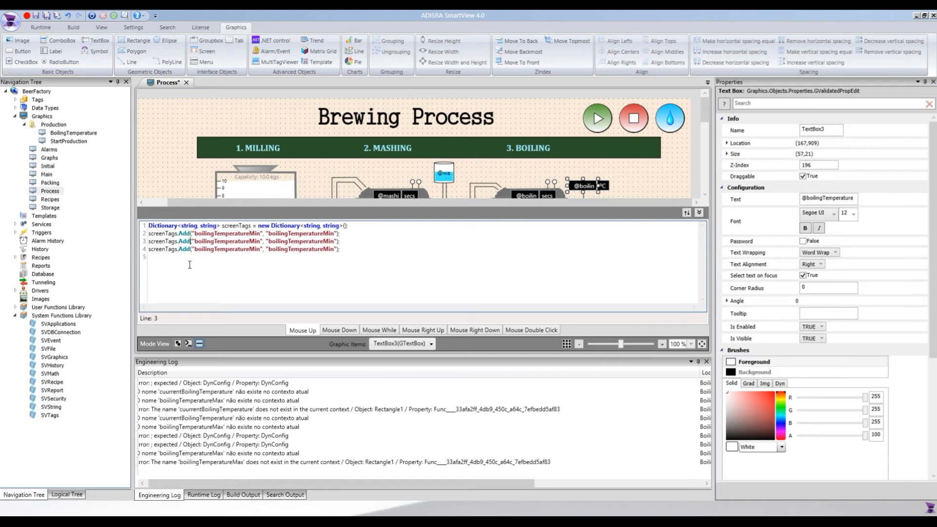
# Change the first copied line to map "boilingTemperatureMax" to "boilingTemperatureMax".
pyautogui.press('BackSpace')
pyautogui.press('BackSpace')
pyautogui.write('ax')
pyautogui.hotkey('shift', 'Left')
pyautogui.write('ax')
# Change the second copied line to map "currentBoilingTemperature" to "boilingTemperature".
pyautogui.press('Down')
pyautogui.hotkey('ctrl', 'shift', 'Left')
pyautogui.write('boilingTemperature')
pyautogui.hotkey('ctrl', 'shift', 'Left')
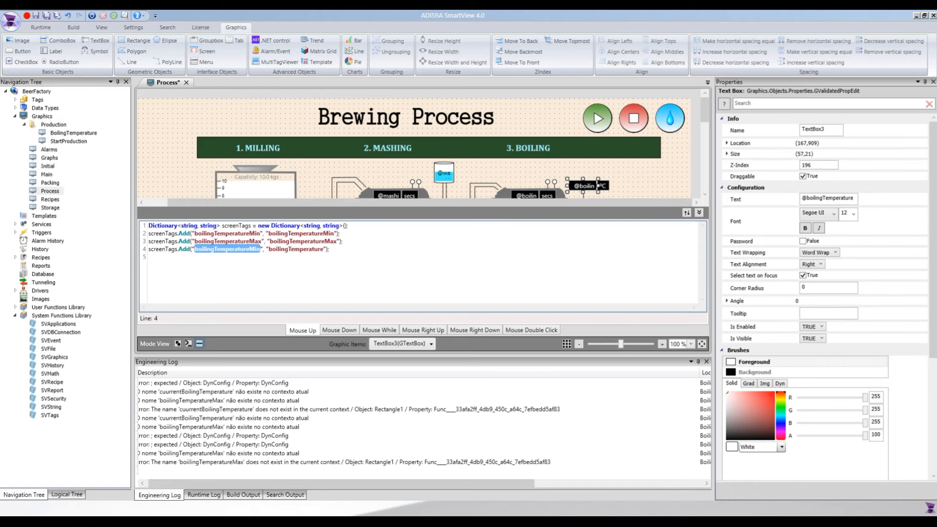
pyautogui.write('current')
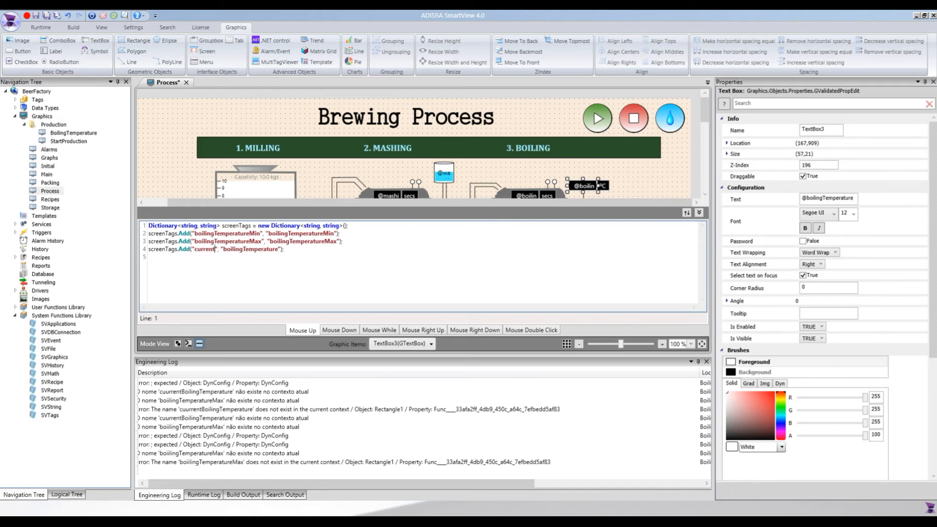
pyautogui.write('BoilingTemperature')
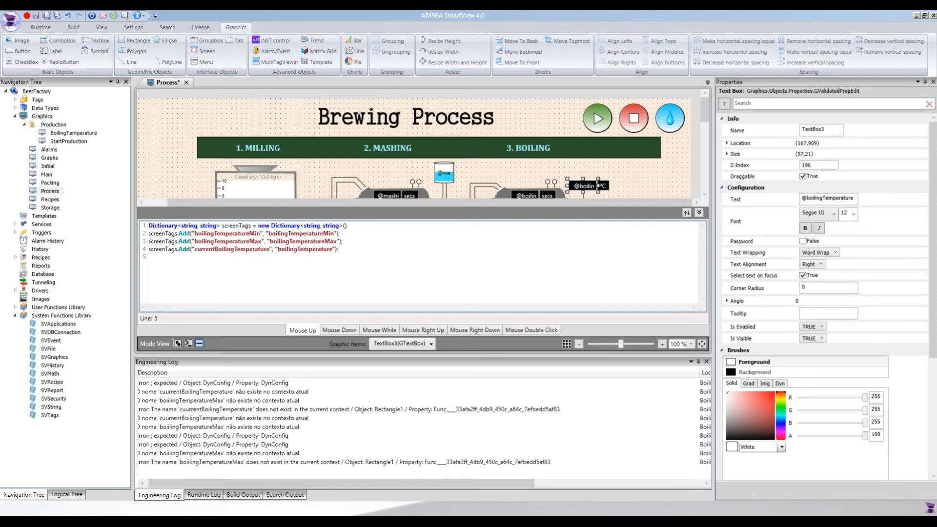
pyautogui.write('SVGr')
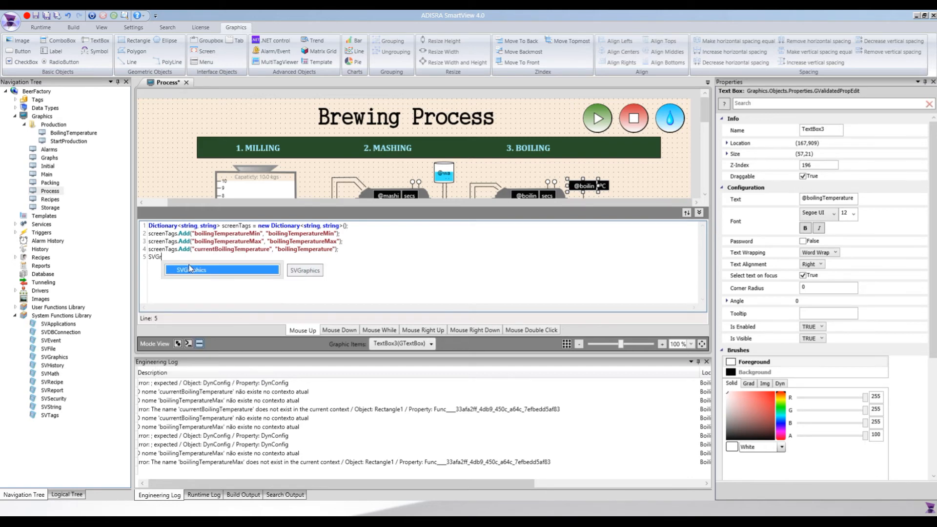
pyautogui.write('aphics.Open')
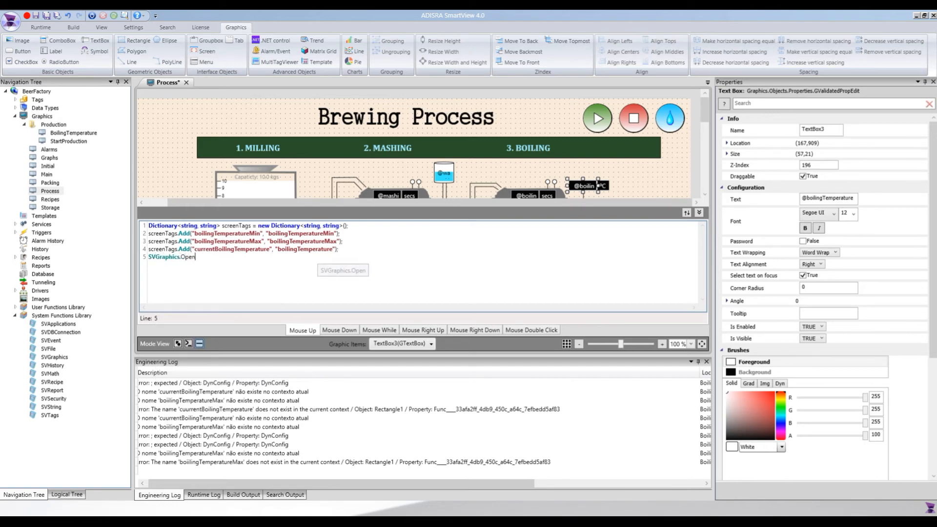
pyautogui.write('()"')
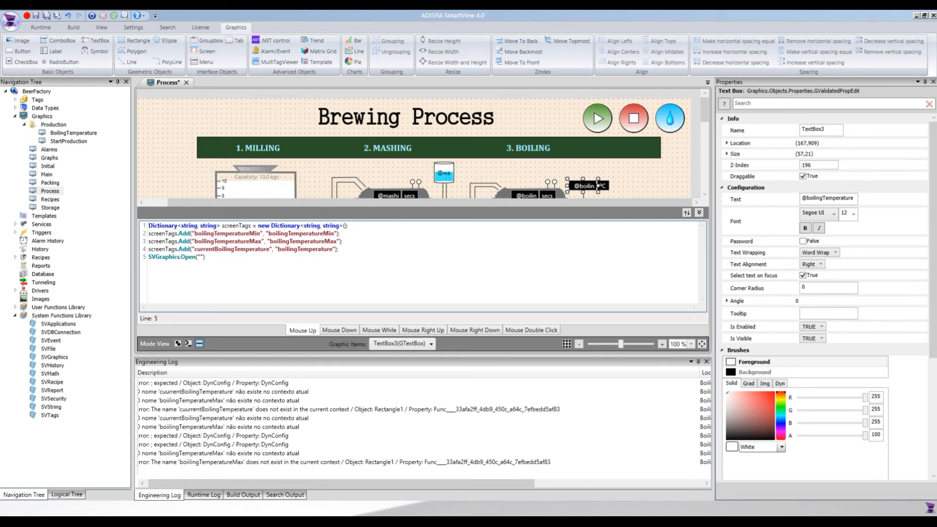
pyautogui.write('Production\\\\BoilingTemperature')
pyautogui.write(', screenTags')
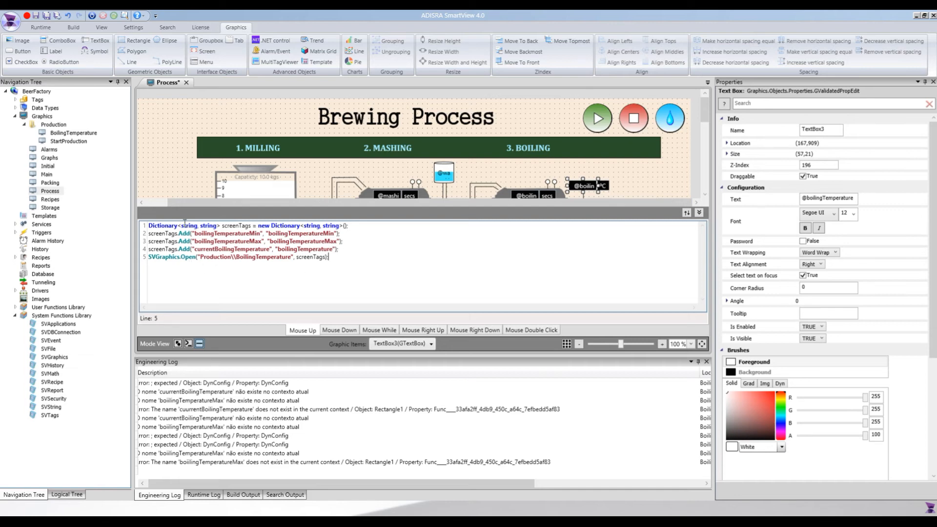
# Review the tag names in the dictionary entries and the Open call in the script.
pyautogui.doubleClick(161, 233)
pyautogui.doubleClick(311, 257)
pyautogui.doubleClick(269, 258)
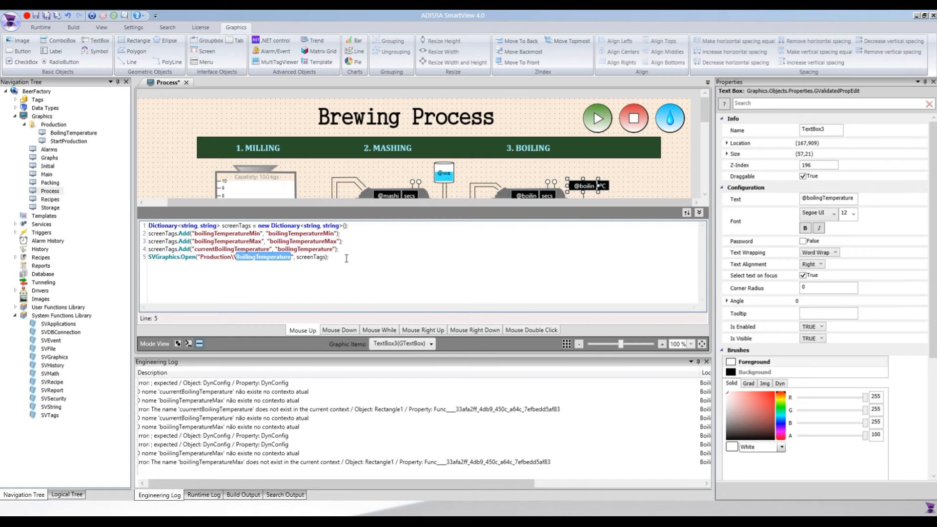
pyautogui.moveTo(267, 229); pyautogui.dragTo(336, 233)
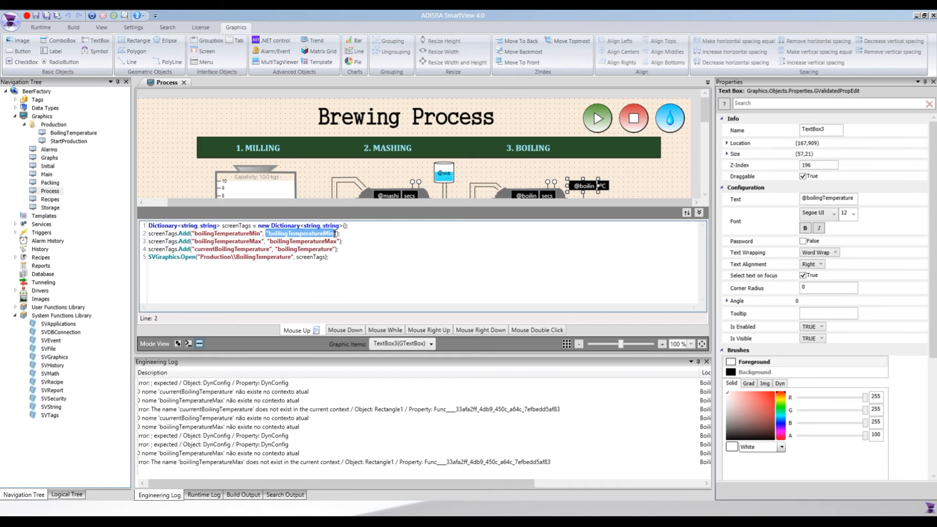
pyautogui.doubleClick(293, 241)
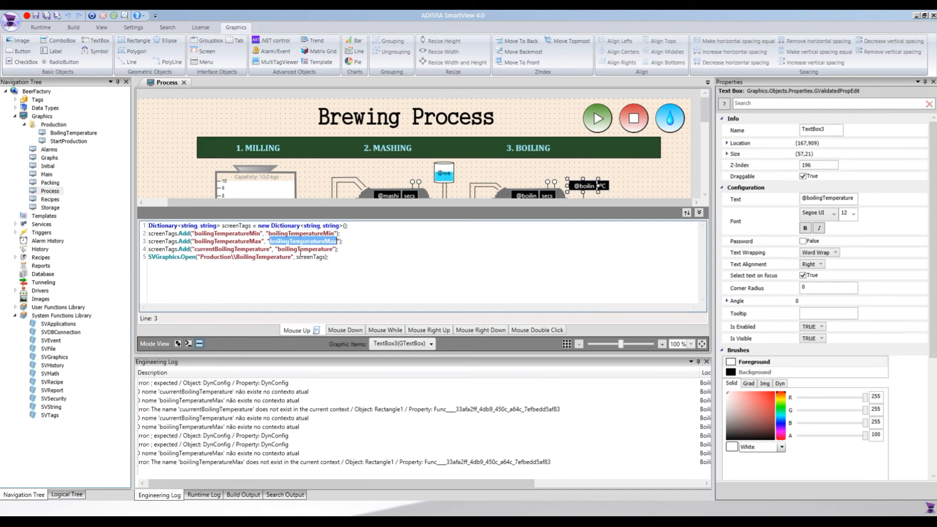
pyautogui.click(300, 250)
pyautogui.doubleClick(301, 249)
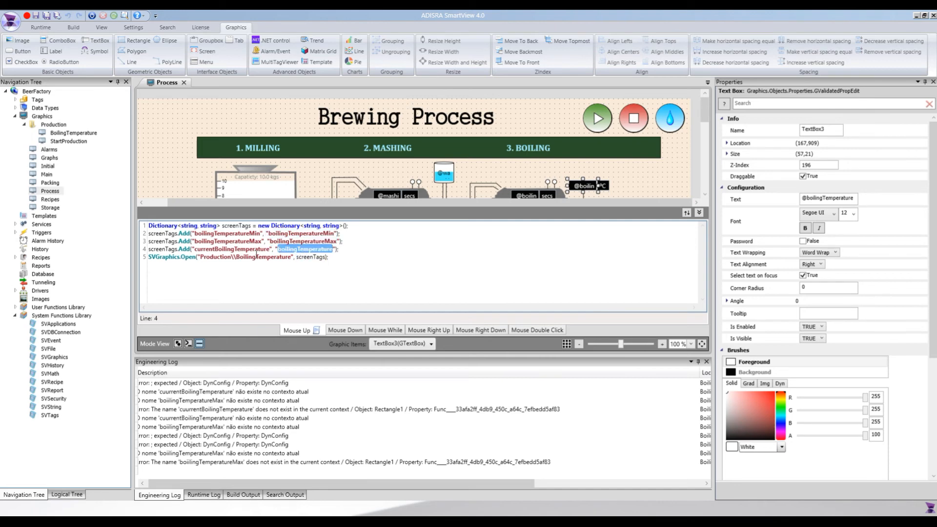
pyautogui.click(358, 259)
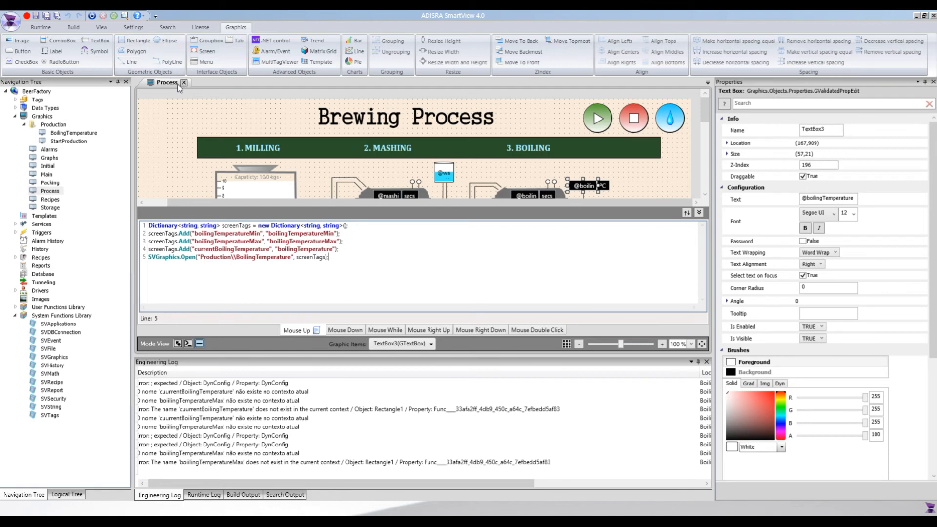
# Run the application and go to the Brewing Process screen.
pyautogui.click(39, 28)
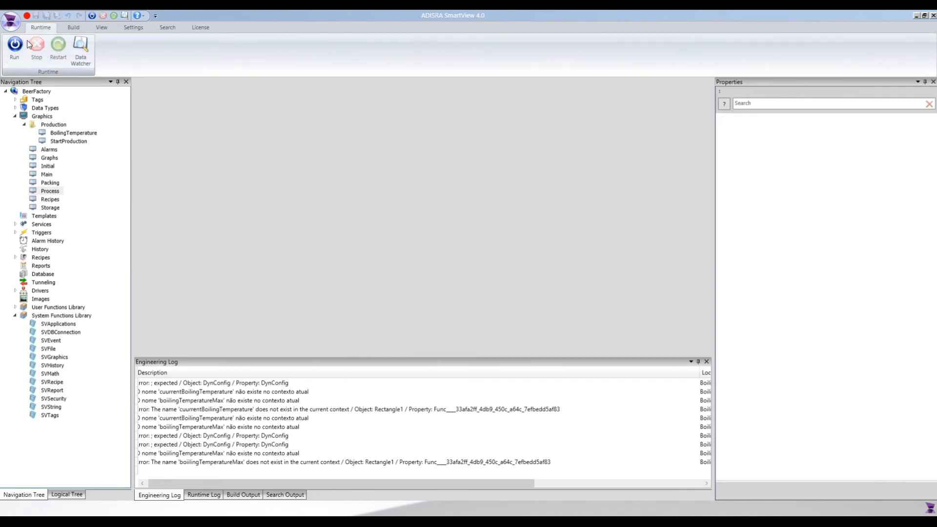
pyautogui.click(20, 55)
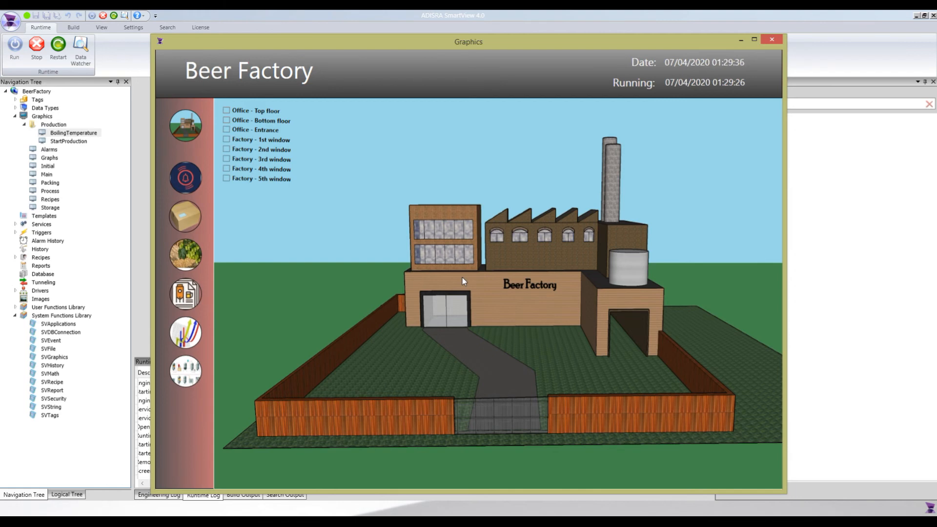
pyautogui.click(194, 372)
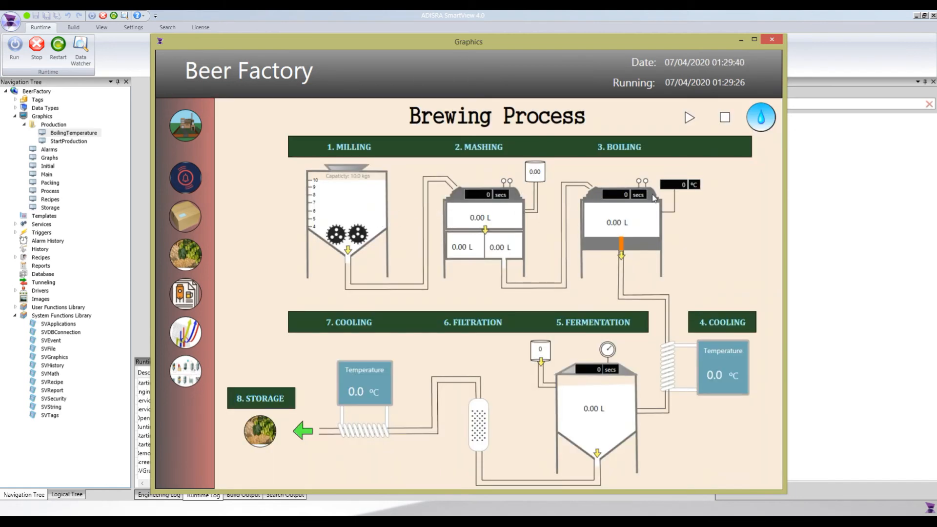
pyautogui.click(677, 188)
# Open the Data Watcher and add the boilingTemperature tag.
pyautogui.click(81, 50)
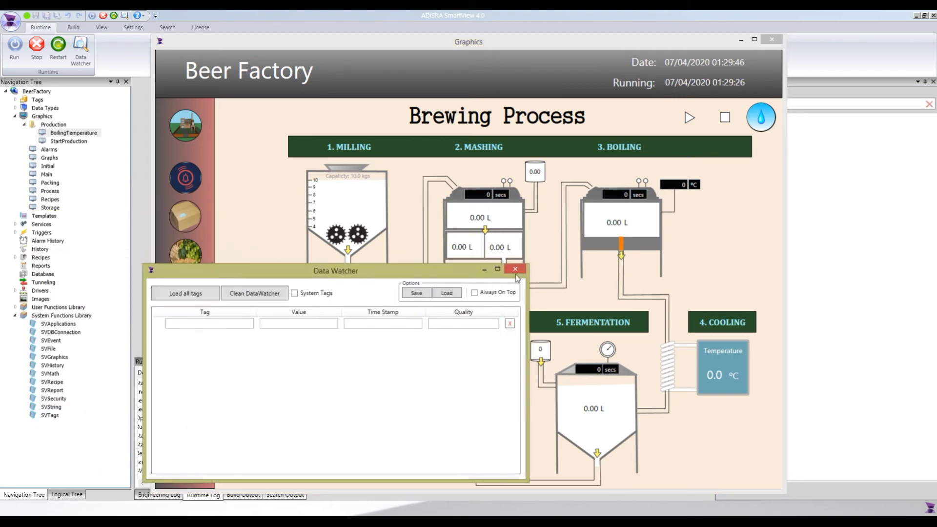
pyautogui.moveTo(457, 268); pyautogui.dragTo(783, 268)
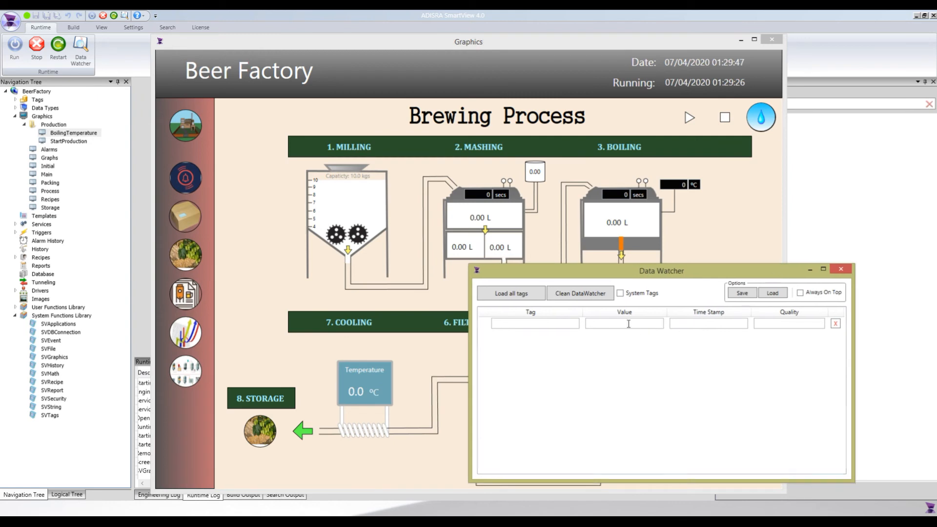
pyautogui.click(574, 327)
pyautogui.write('boi')
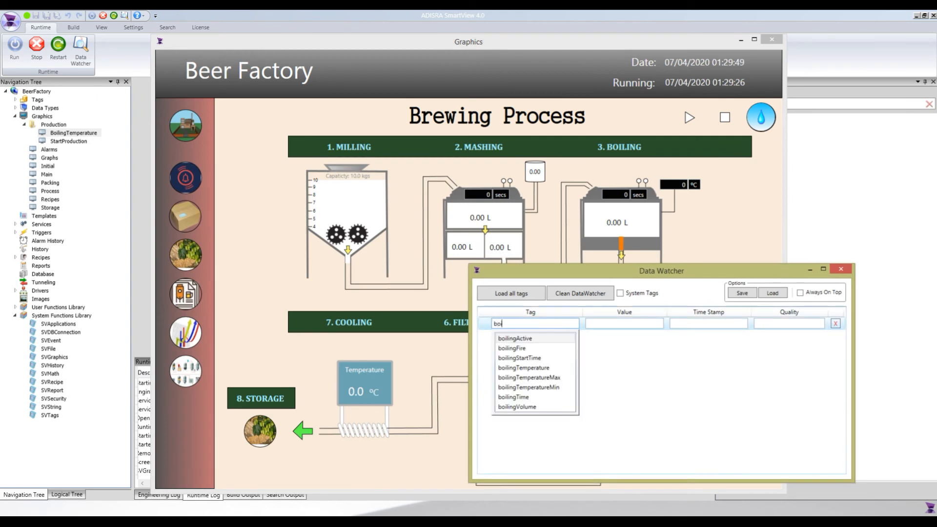
pyautogui.press('Down')
pyautogui.press('Down')
pyautogui.press('Down')
pyautogui.press('Return')
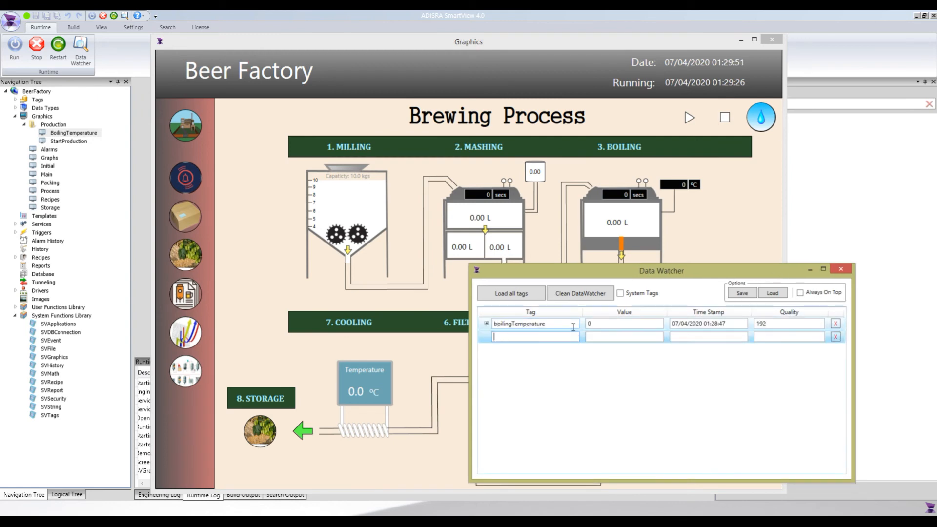
# Add the boilingTemperatureMin and boilingTemperatureMax tags to the Data Watcher.
pyautogui.press('BackSpace')
pyautogui.write('boi')
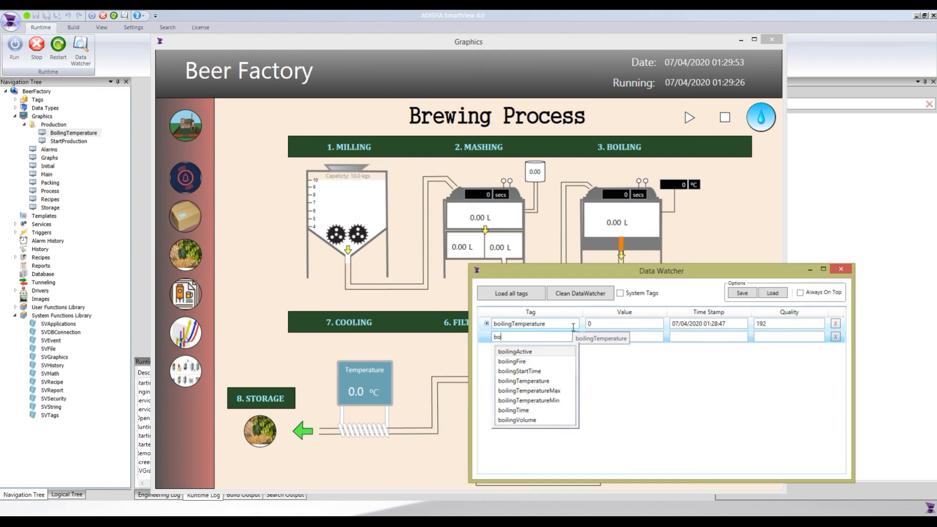
pyautogui.press('Down')
pyautogui.press('Down')
pyautogui.press('Down')
pyautogui.press('Down')
pyautogui.press('Down')
pyautogui.press('Return')
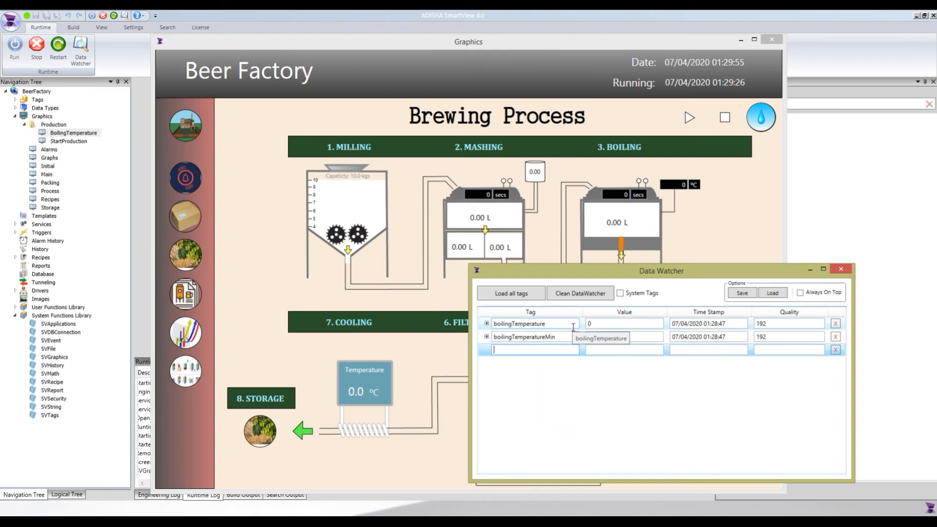
pyautogui.write('boi')
pyautogui.press('Down')
pyautogui.press('Down')
pyautogui.press('Down')
pyautogui.press('Down')
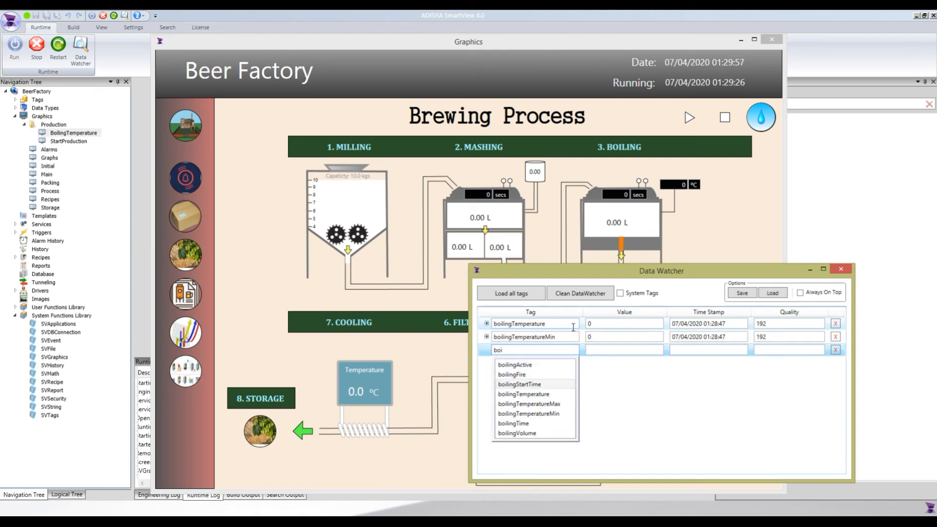
pyautogui.press('Return')
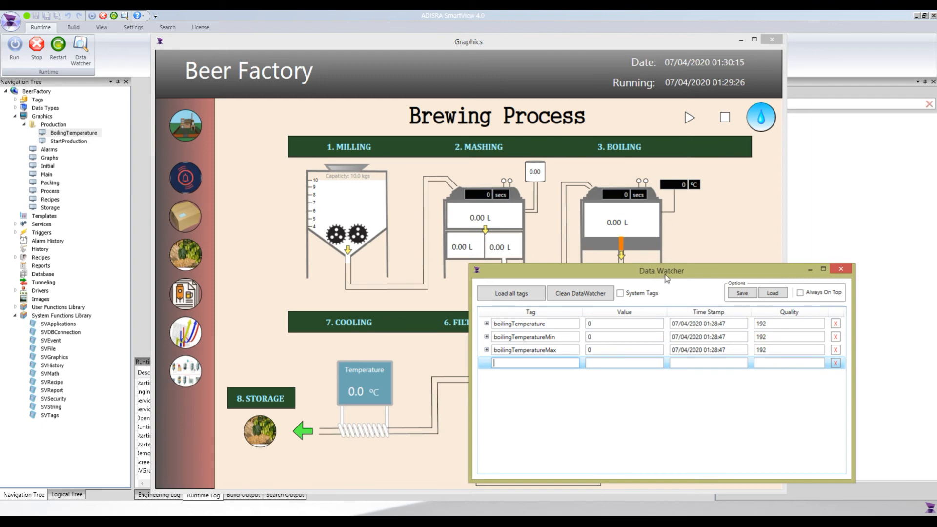
# Open the boiling temperature popup from the new button and arrange it above the Data Watcher.
pyautogui.moveTo(658, 274); pyautogui.dragTo(684, 292)
pyautogui.click(678, 190)
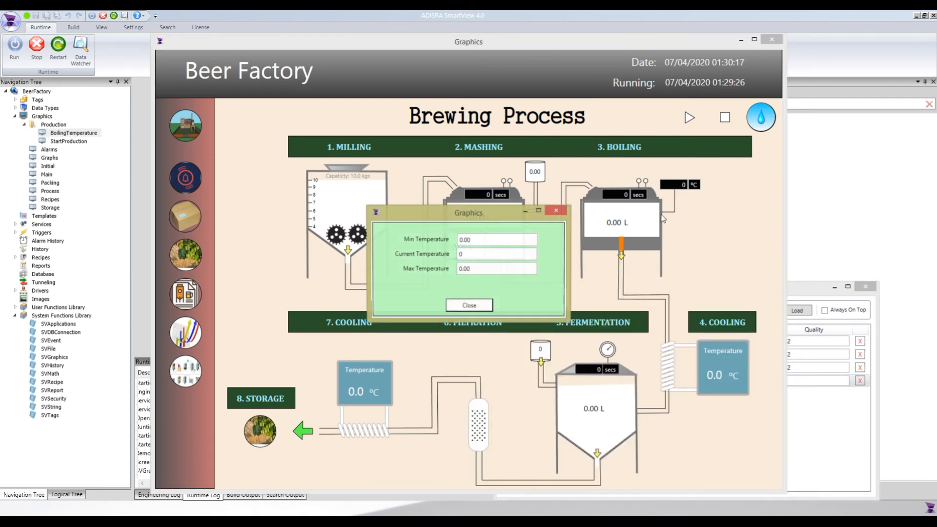
pyautogui.moveTo(484, 216); pyautogui.dragTo(467, 164)
pyautogui.moveTo(800, 288); pyautogui.dragTo(583, 277)
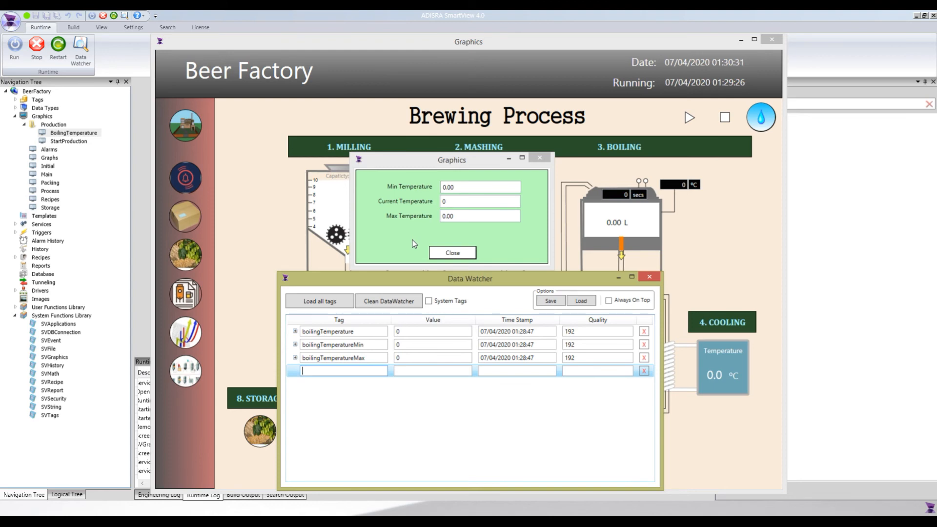
pyautogui.click(458, 207)
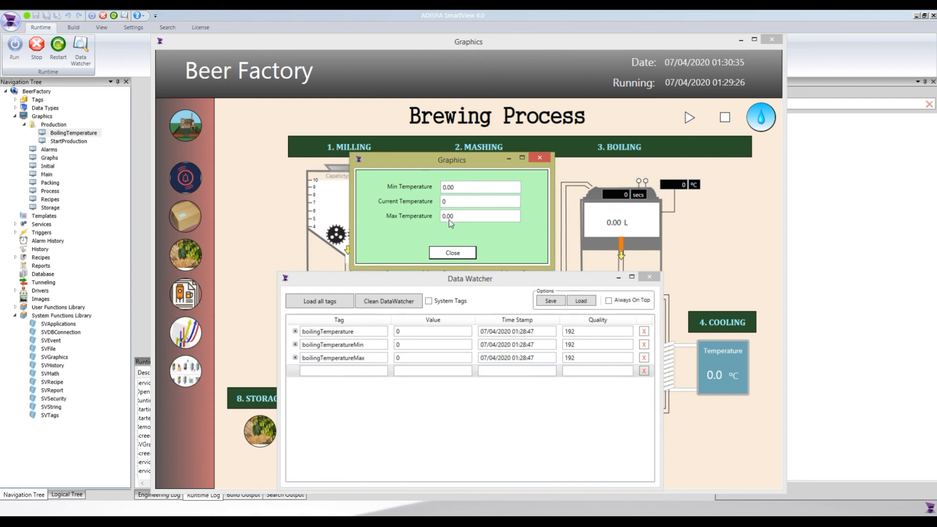
# Set boilingTemperatureMax to 10 and boilingTemperatureMin to 5 in the Data Watcher.
pyautogui.click(411, 358)
pyautogui.doubleClick(411, 358)
pyautogui.write('10')
pyautogui.press('Return')
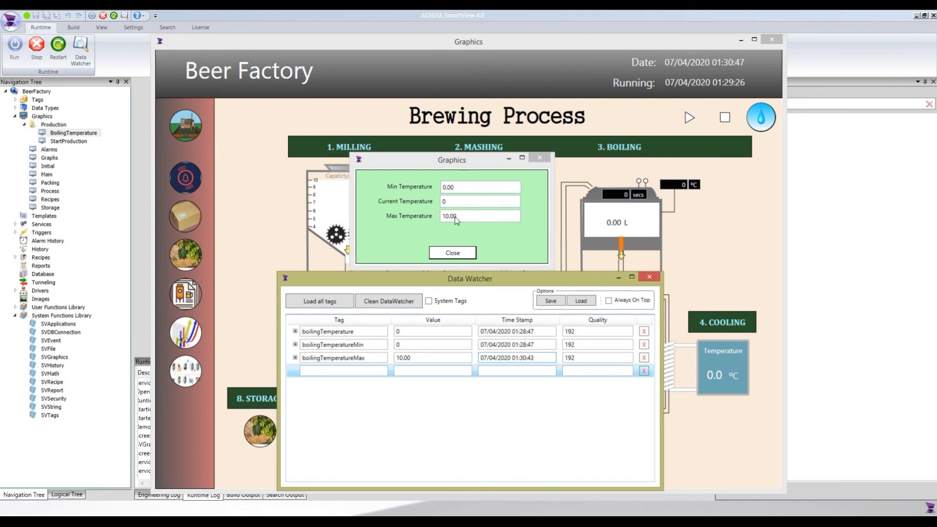
pyautogui.click(410, 342)
pyautogui.click(410, 343)
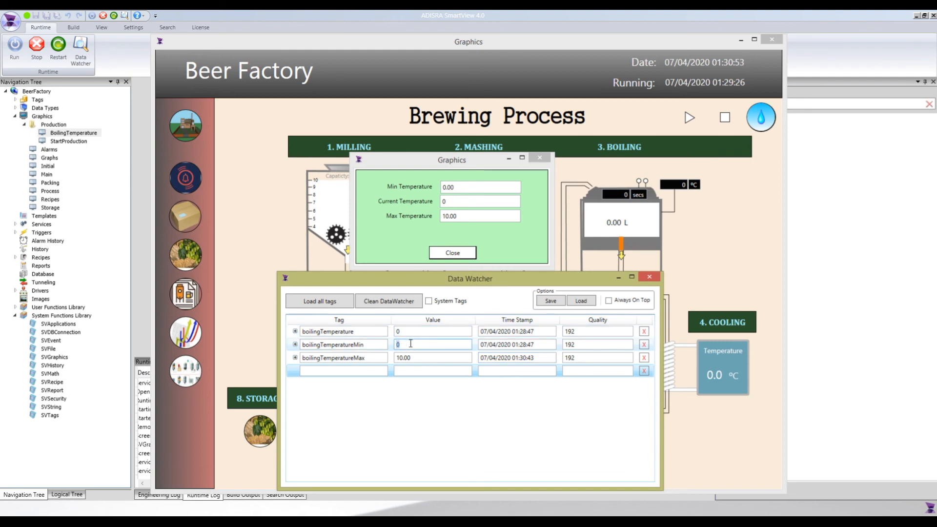
pyautogui.write('5')
pyautogui.press('Return')
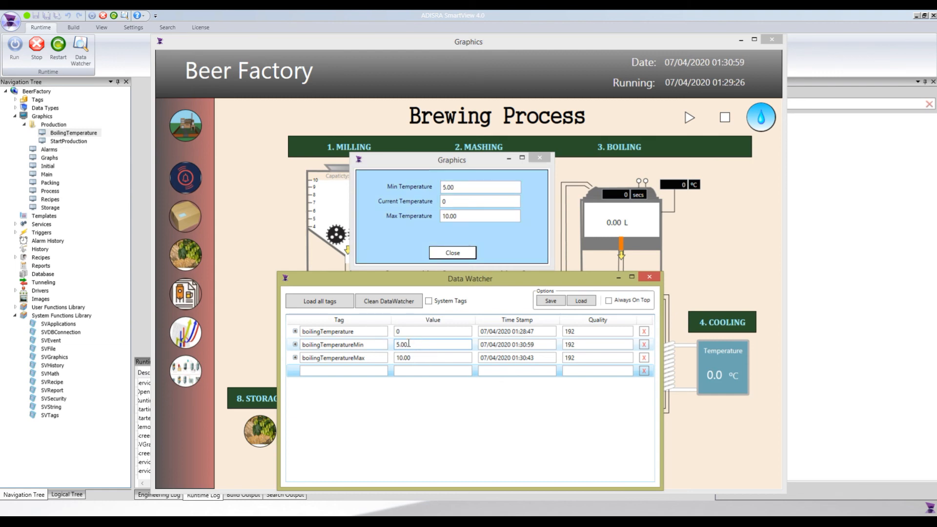
# Set boilingTemperature to 12 and then to 8 in the Data Watcher.
pyautogui.click(415, 333)
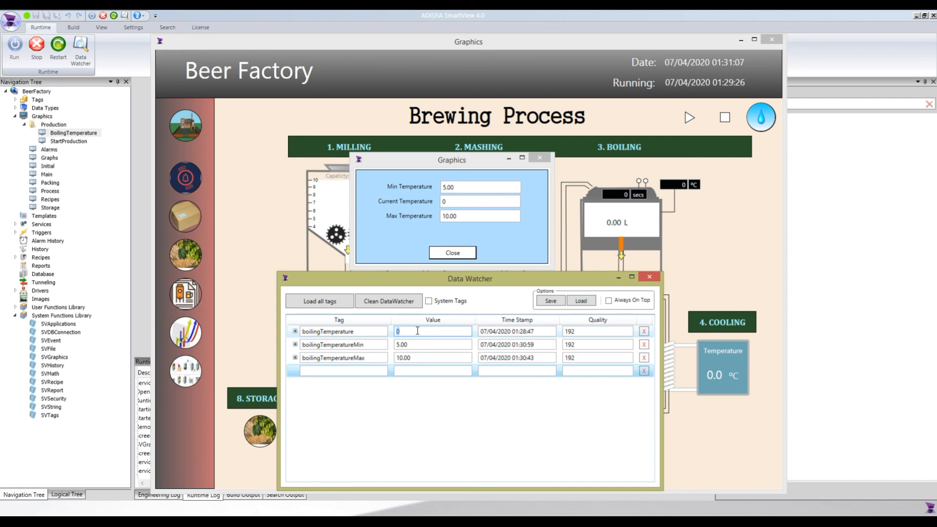
pyautogui.write('12')
pyautogui.press('Return')
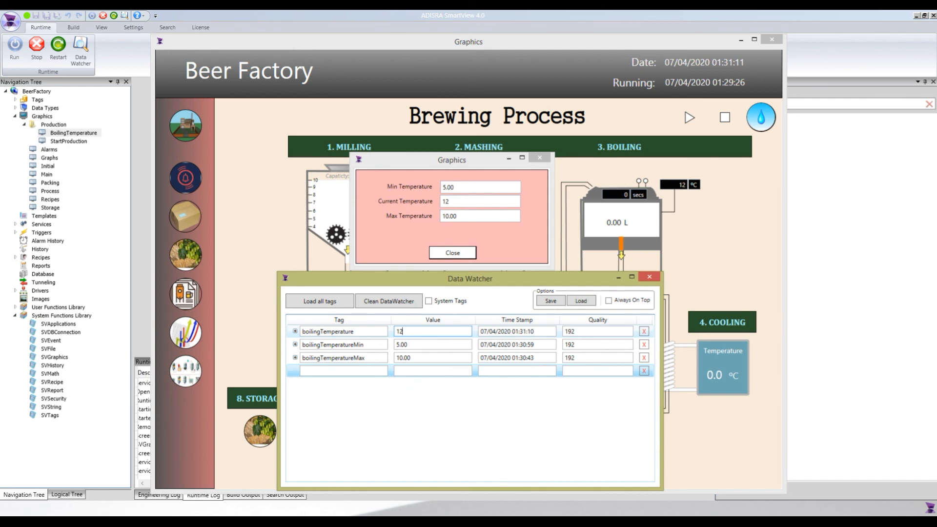
pyautogui.doubleClick(415, 331)
pyautogui.write('8')
pyautogui.press('Return')
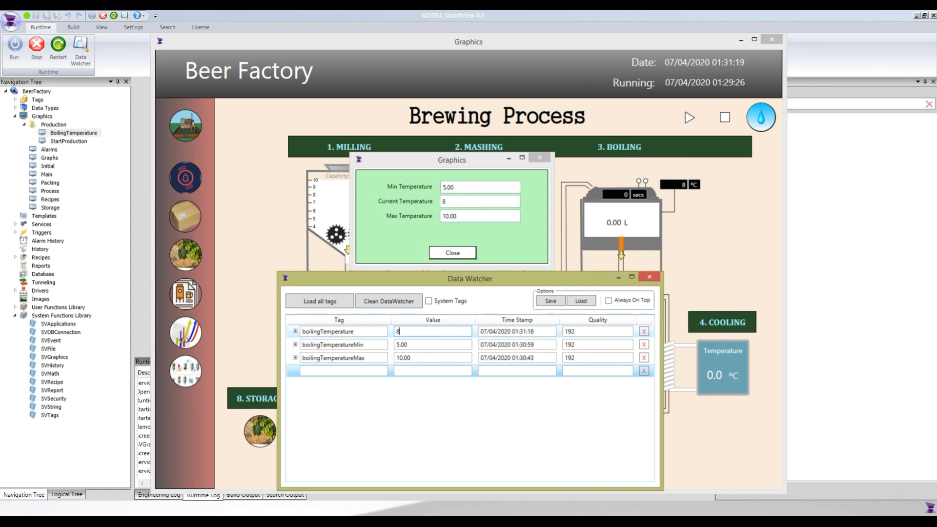
pyautogui.moveTo(480, 286); pyautogui.dragTo(468, 284)
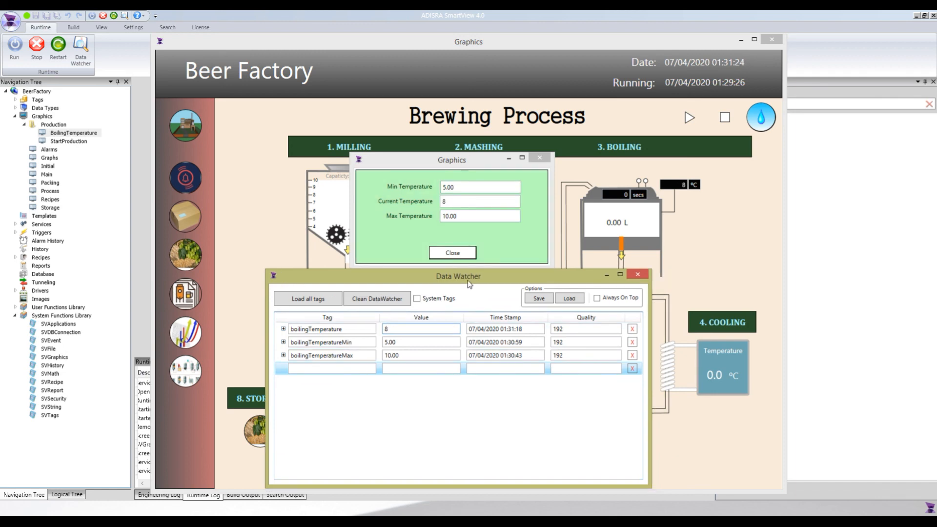